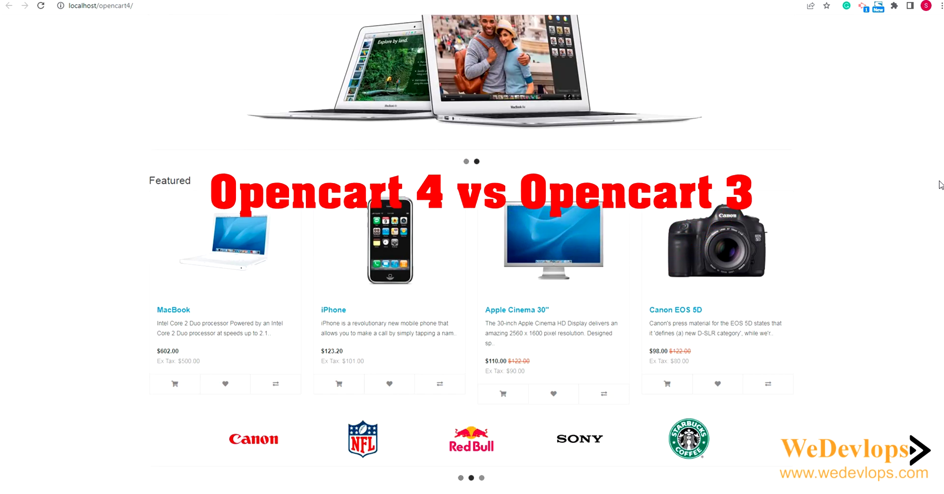
Step: Scroll through the iPhone product page and preview the cart dropdown in the header
scroll(472, 246, up, 3)
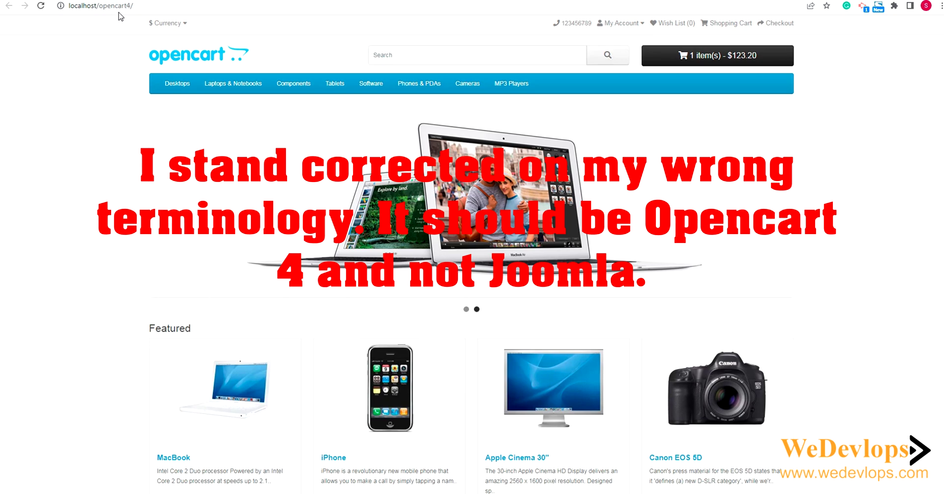
scroll(336, 155, down, 1)
scroll(336, 155, down, 2)
scroll(336, 155, down, 2)
scroll(337, 154, down, 1)
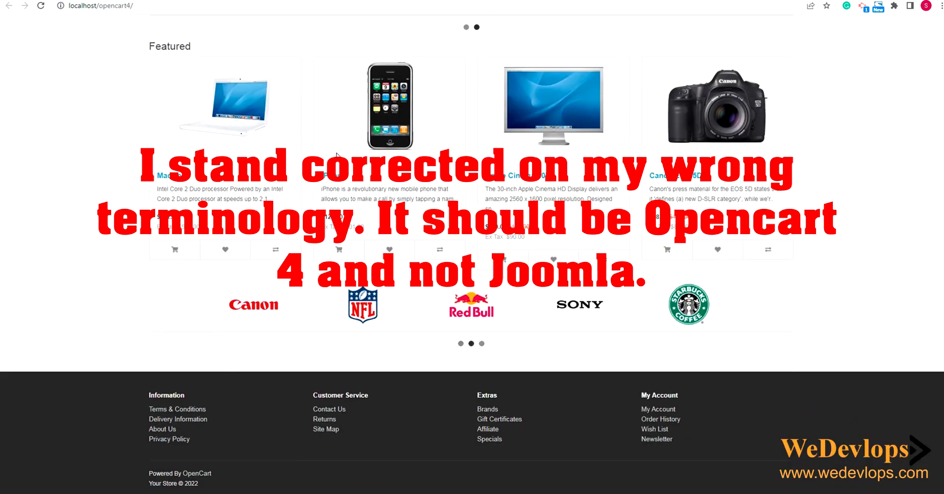
scroll(337, 155, up, 1)
scroll(337, 154, up, 2)
scroll(338, 152, up, 3)
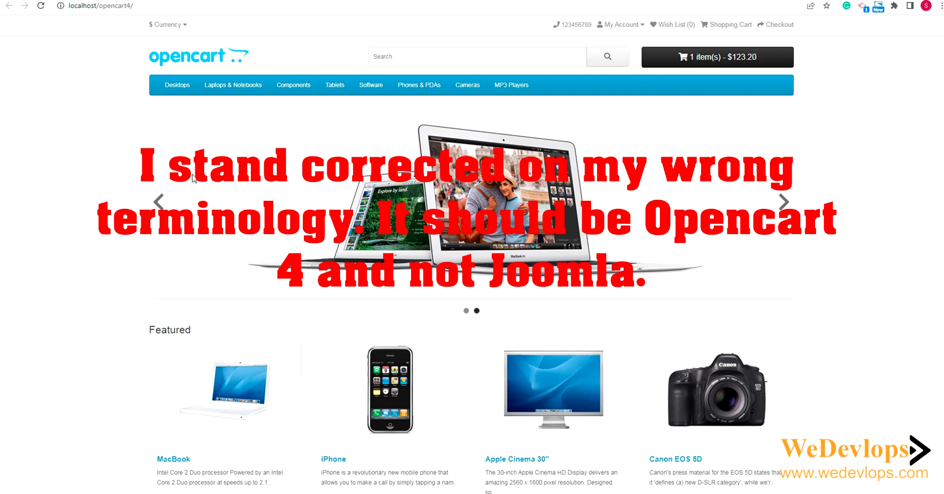
scroll(472, 245, down, 4)
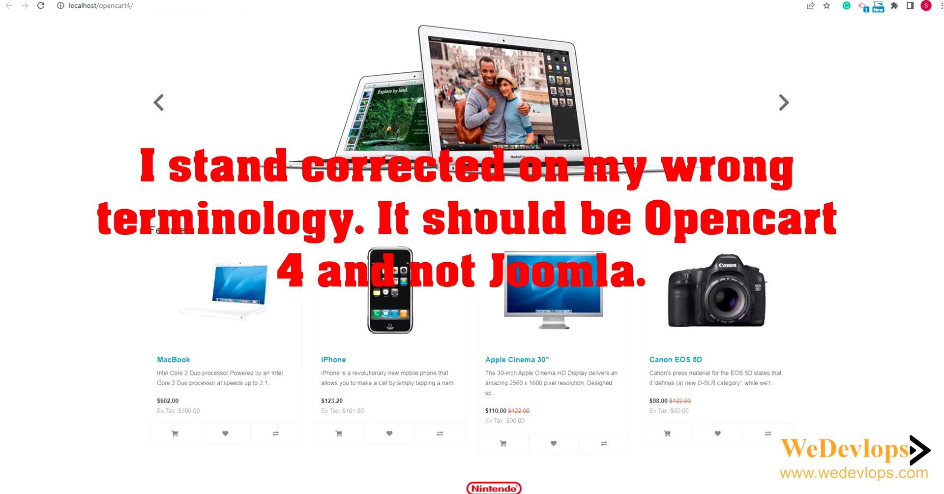
scroll(472, 246, down, 2)
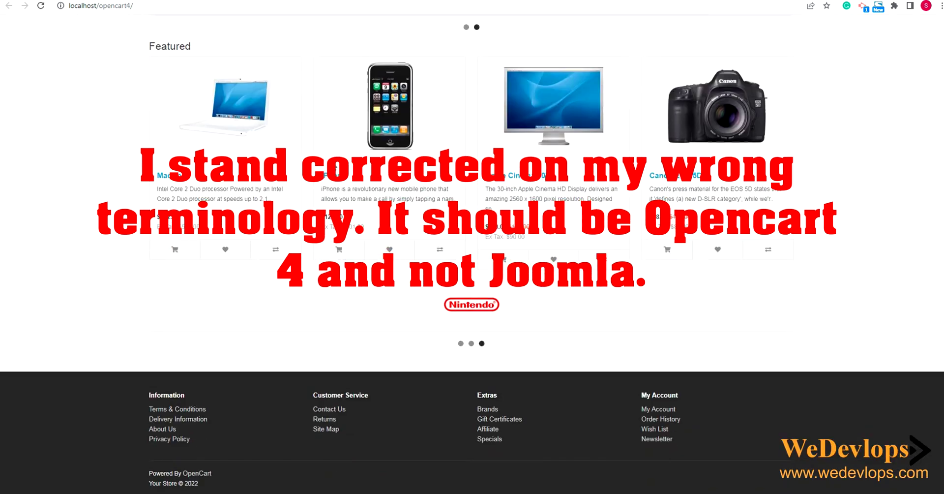
scroll(473, 246, up, 2)
scroll(472, 246, up, 2)
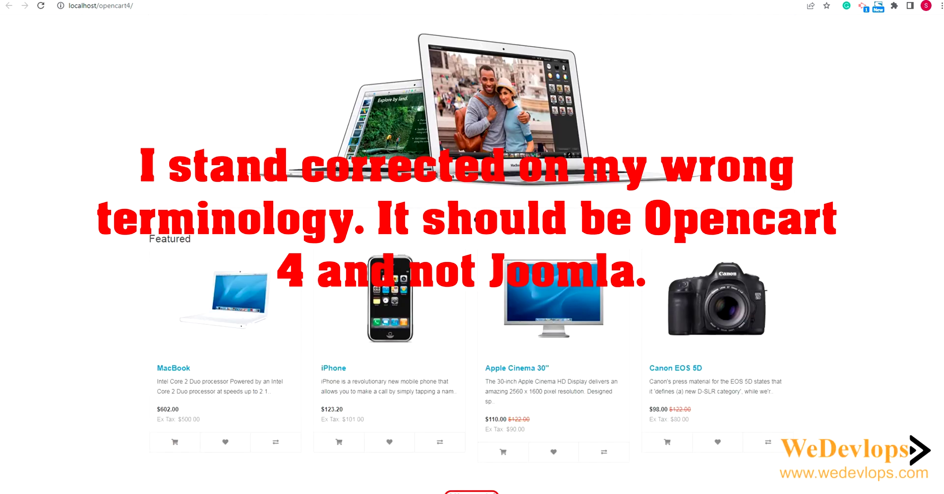
scroll(472, 246, up, 1)
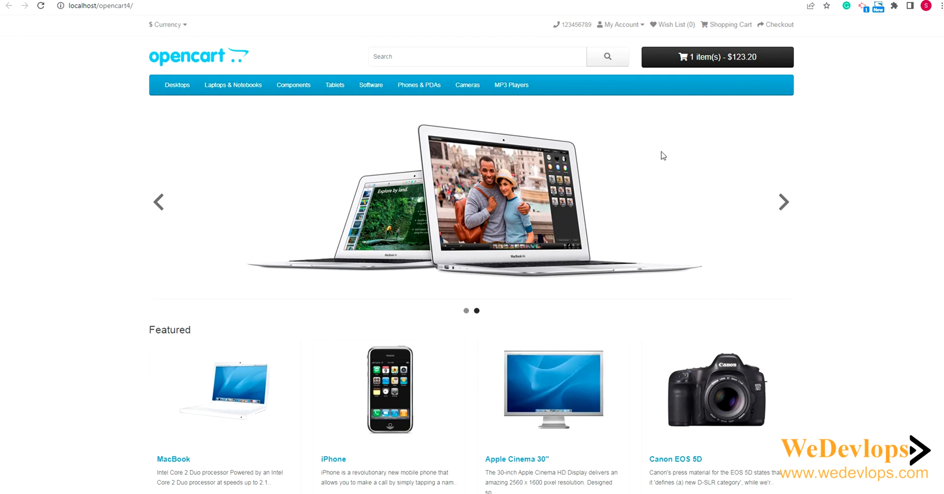
click(714, 68)
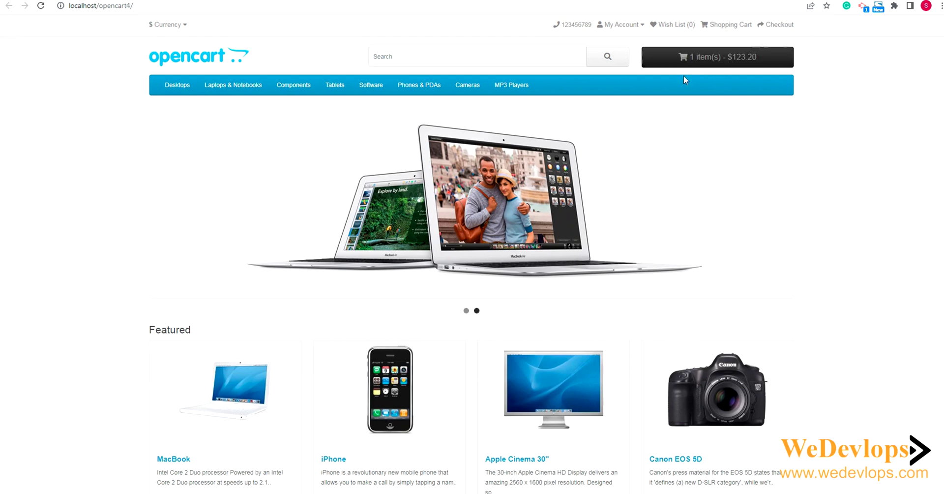
click(744, 63)
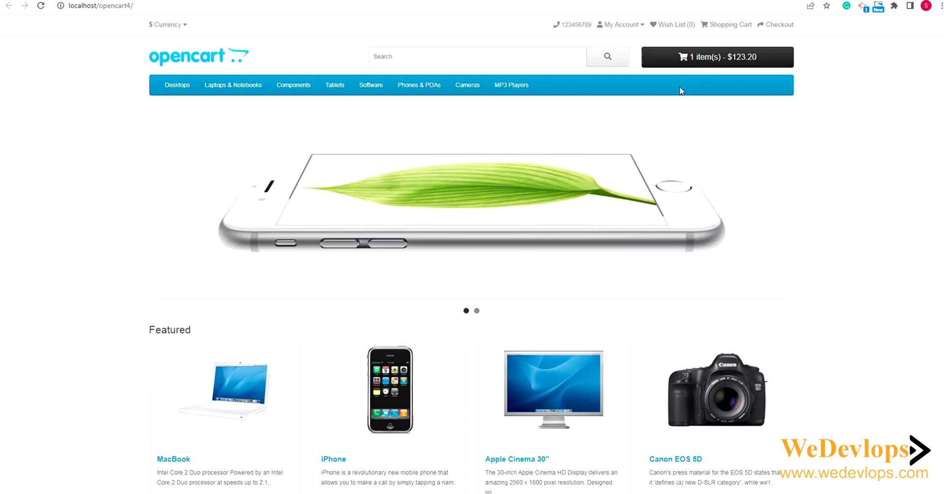
click(723, 63)
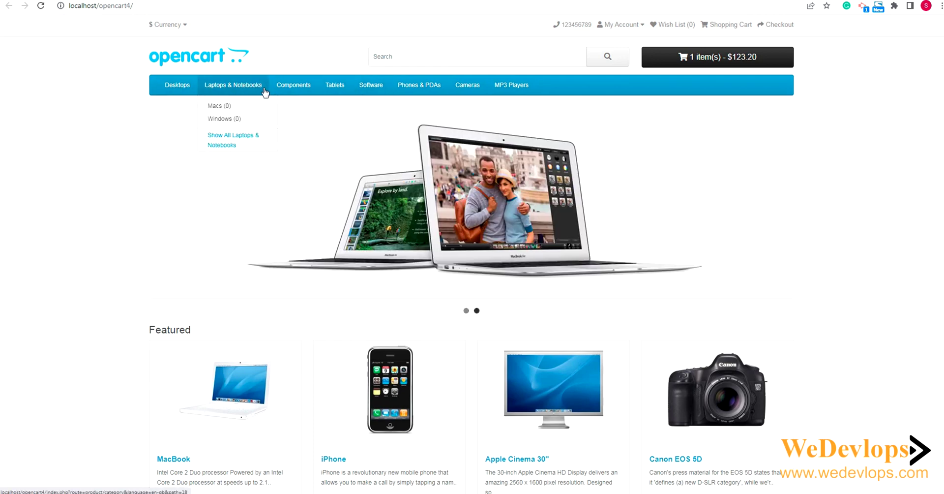
mouse_move(512, 84)
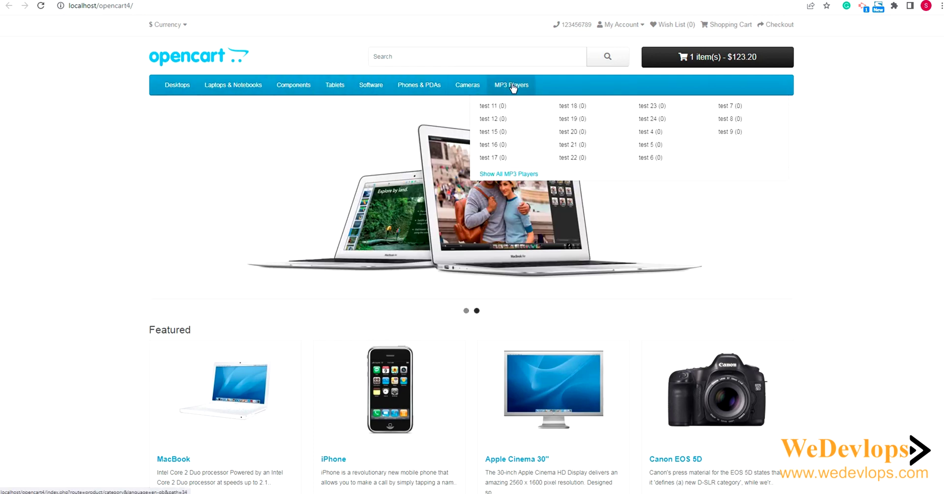
Step: Add two more iPhones, then view the shopping cart with 3 items at $369.60
scroll(740, 136, down, 2)
scroll(738, 137, down, 2)
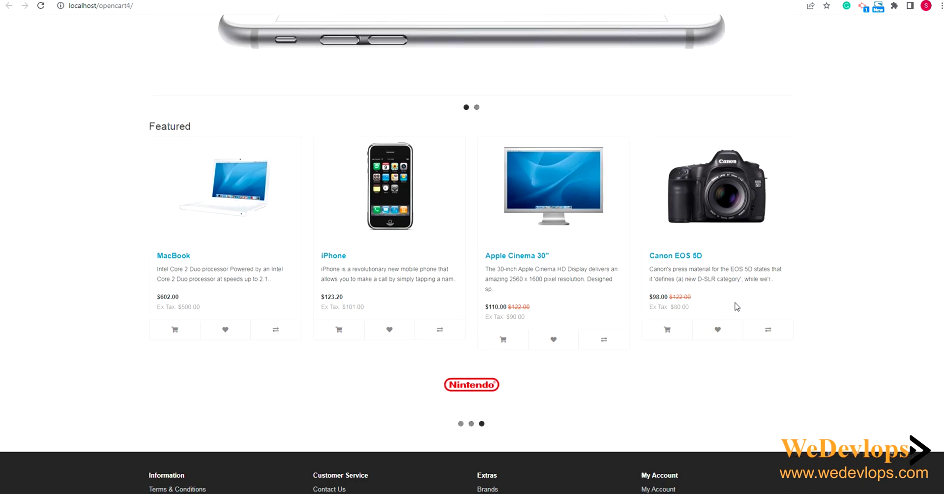
scroll(738, 305, down, 2)
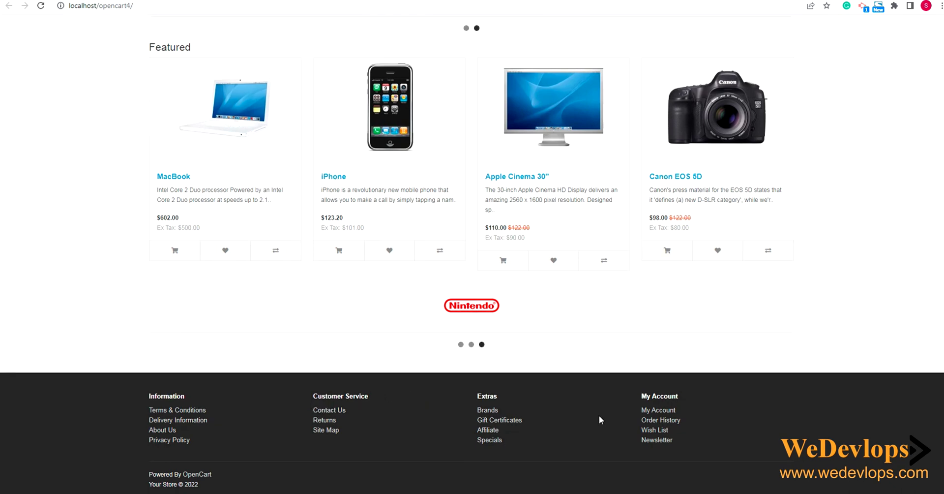
scroll(600, 416, up, 3)
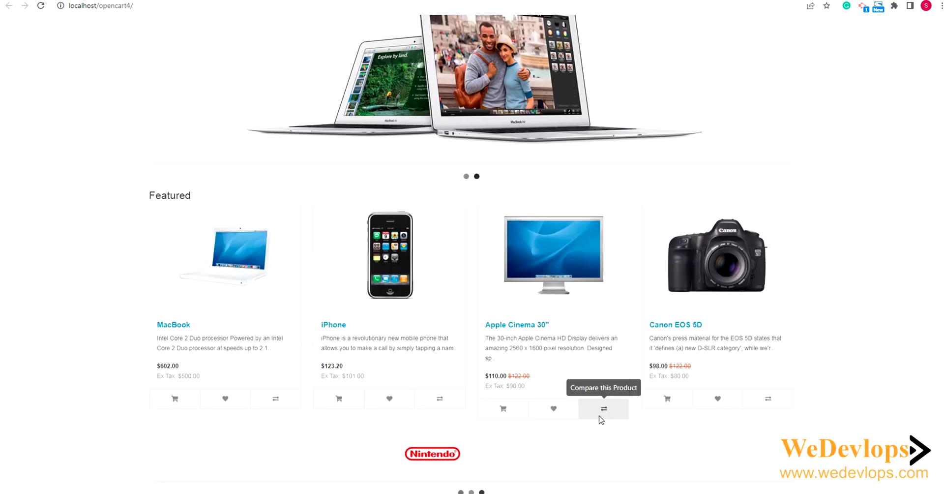
click(340, 396)
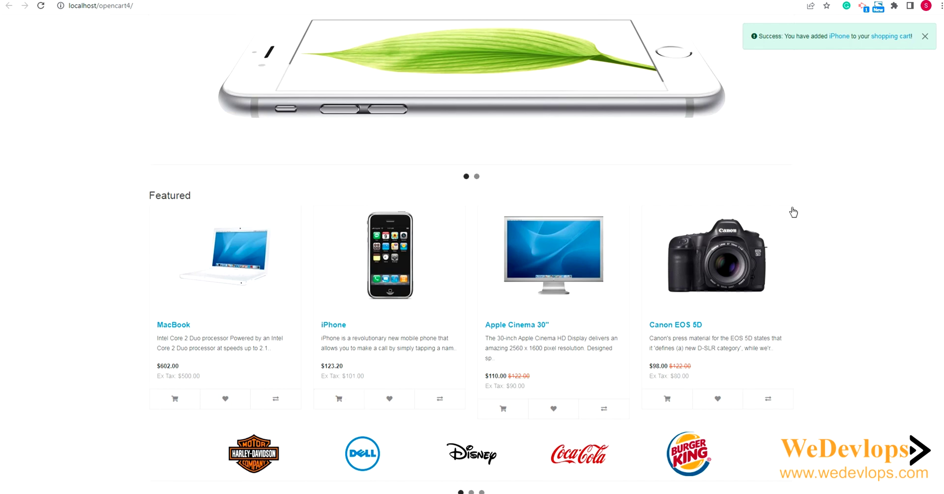
scroll(793, 209, up, 3)
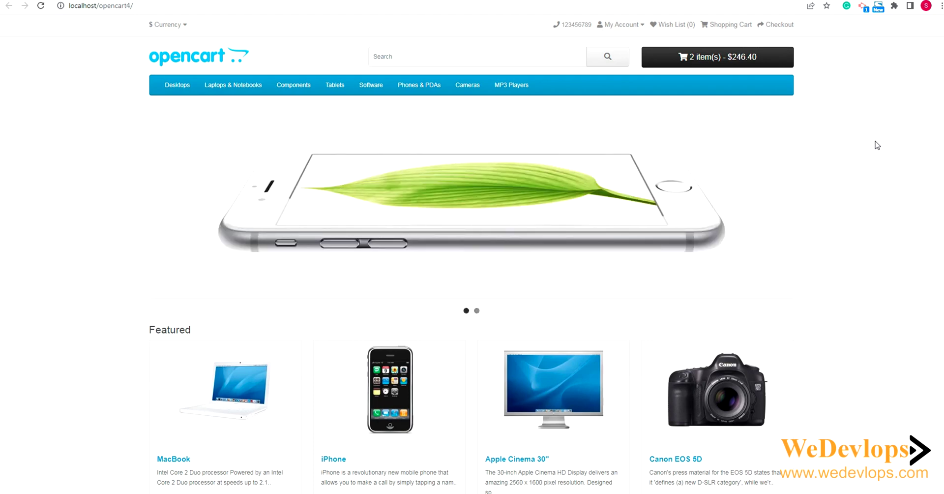
scroll(877, 145, down, 2)
scroll(877, 145, up, 2)
scroll(782, 200, down, 3)
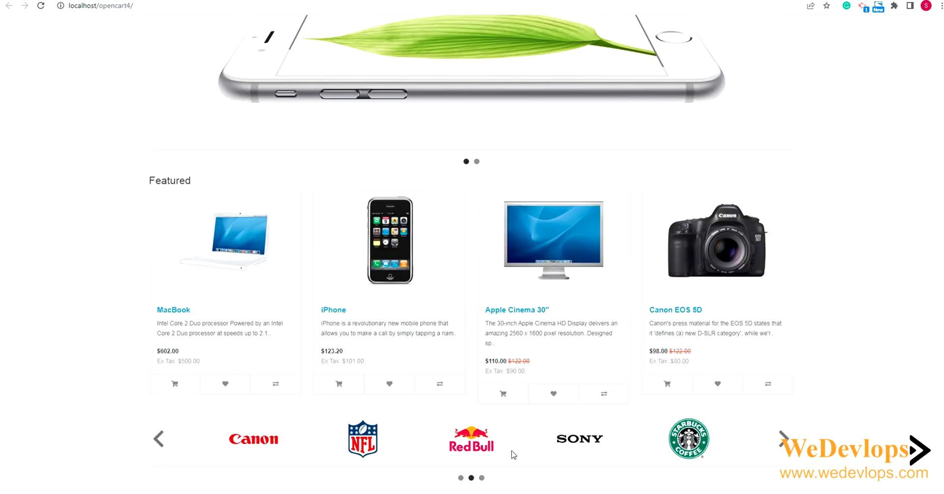
click(339, 383)
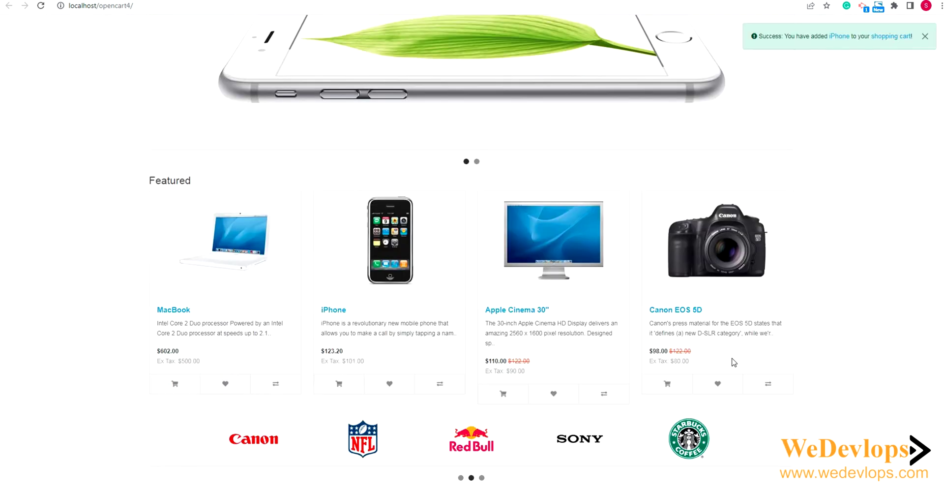
scroll(819, 314, up, 3)
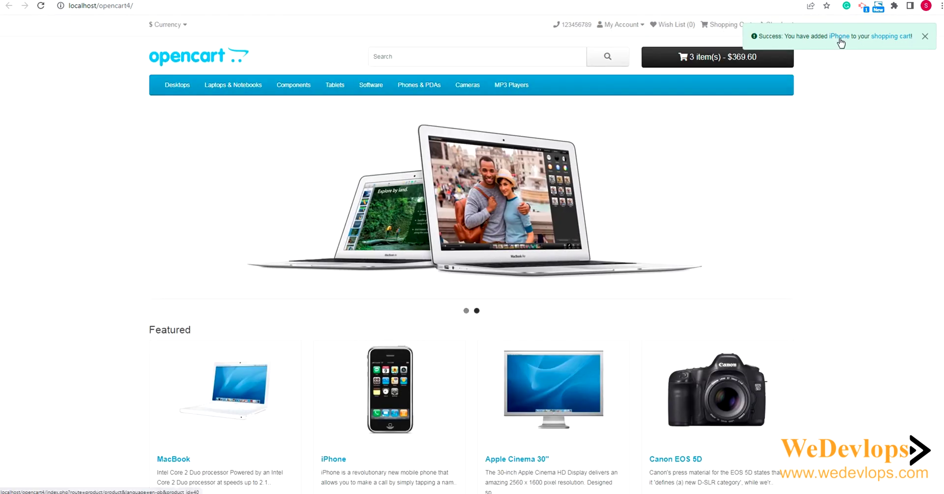
click(889, 39)
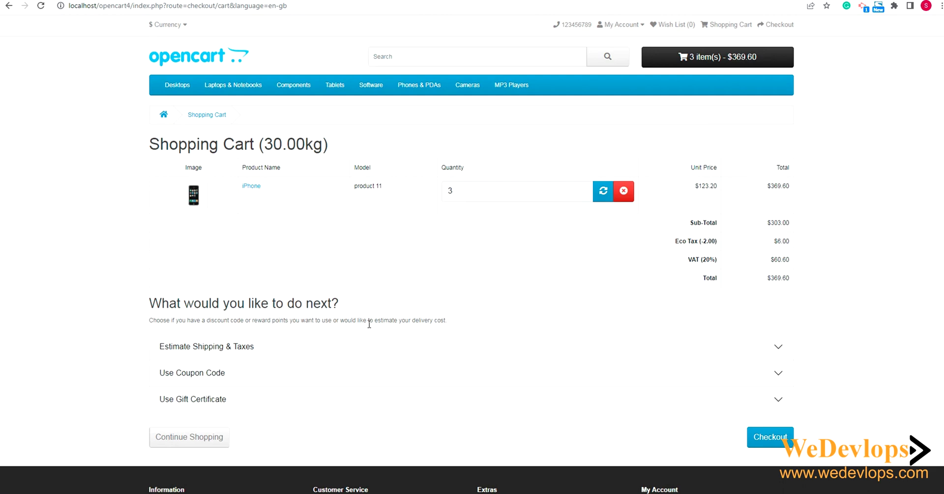
Step: Expand Estimate Shipping & Taxes and dismiss the Windows colour scheme prompt
scroll(869, 342, down, 1)
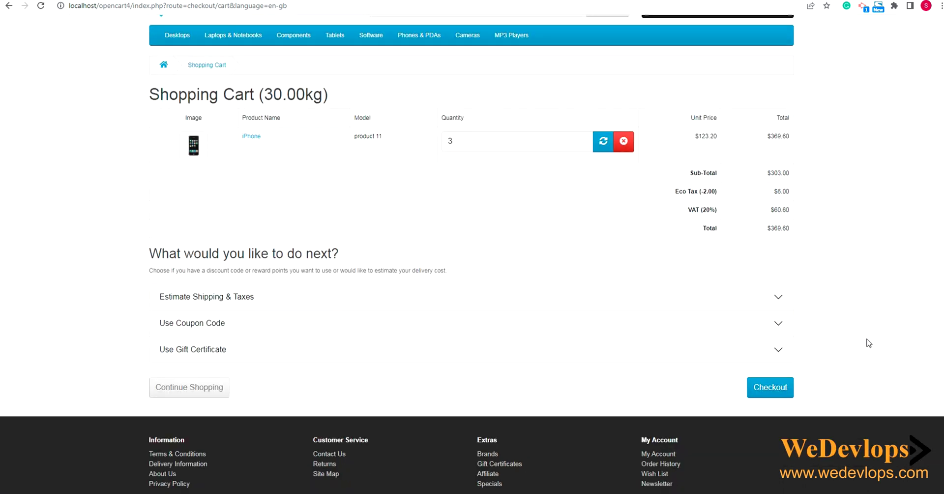
scroll(869, 343, up, 1)
click(777, 347)
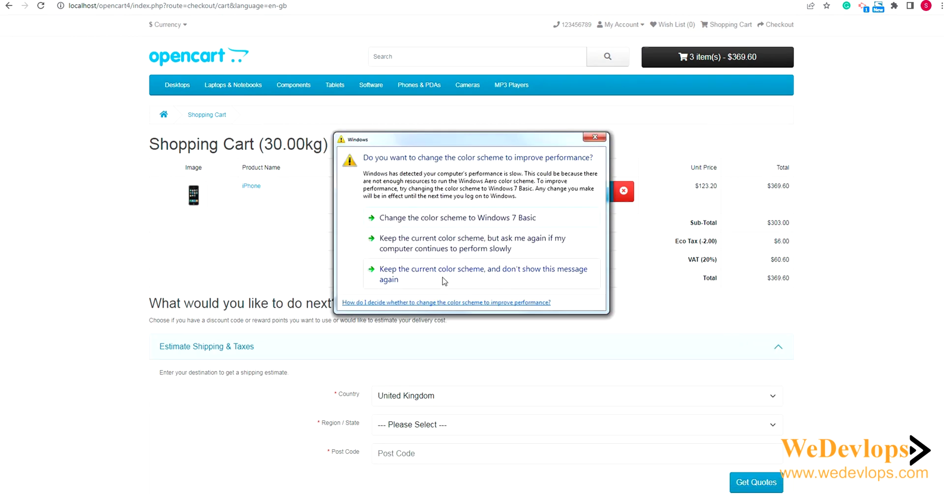
click(444, 275)
scroll(594, 341, down, 1)
scroll(594, 341, down, 1)
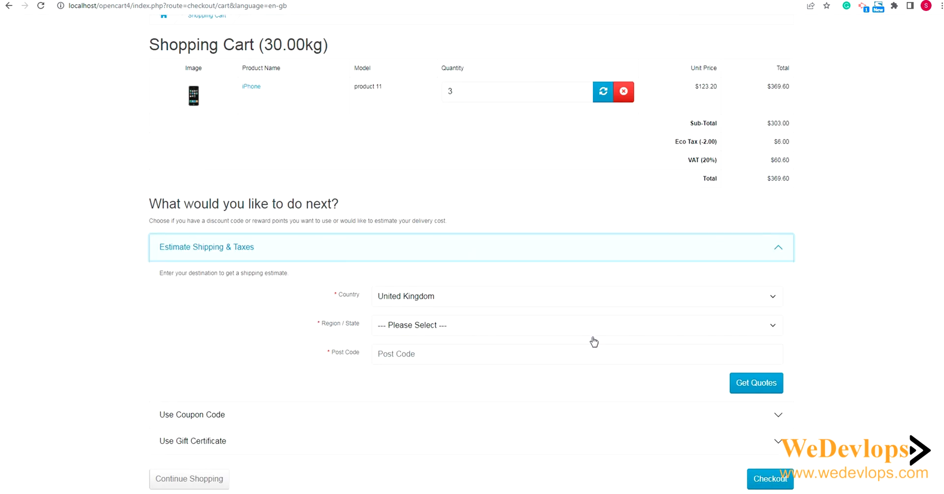
scroll(593, 340, down, 3)
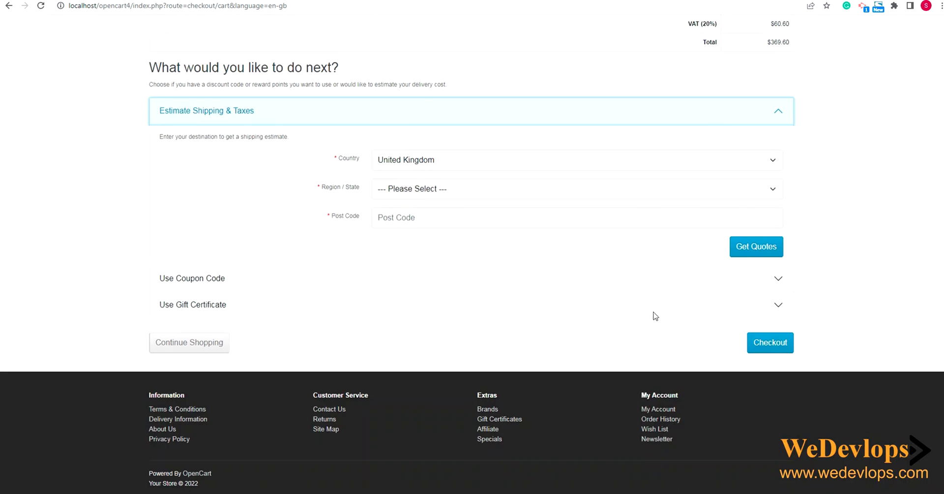
Step: Expand Use Coupon Code and proceed to the checkout page
click(779, 279)
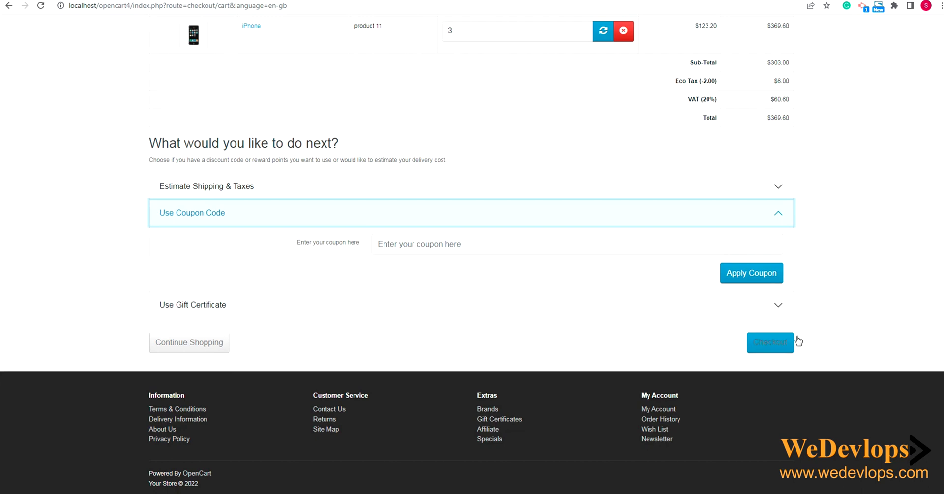
click(782, 344)
click(774, 346)
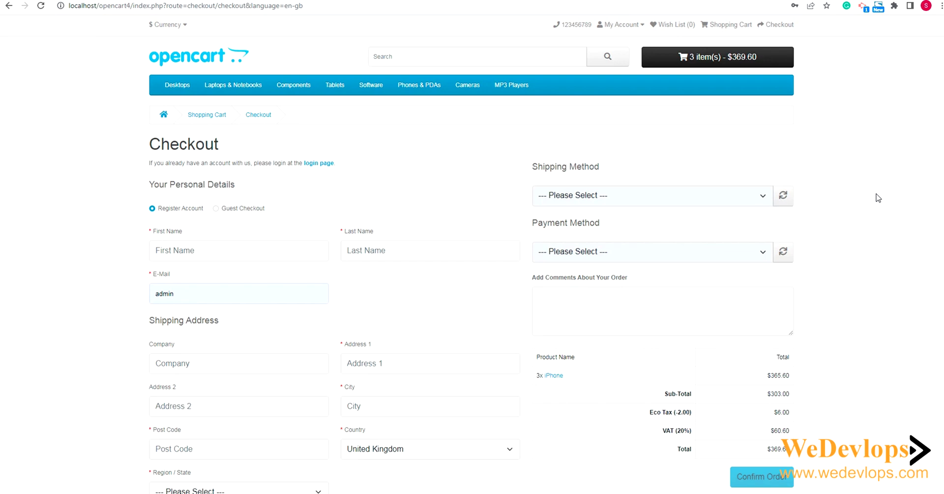
scroll(878, 197, down, 1)
scroll(878, 198, down, 2)
scroll(878, 199, down, 1)
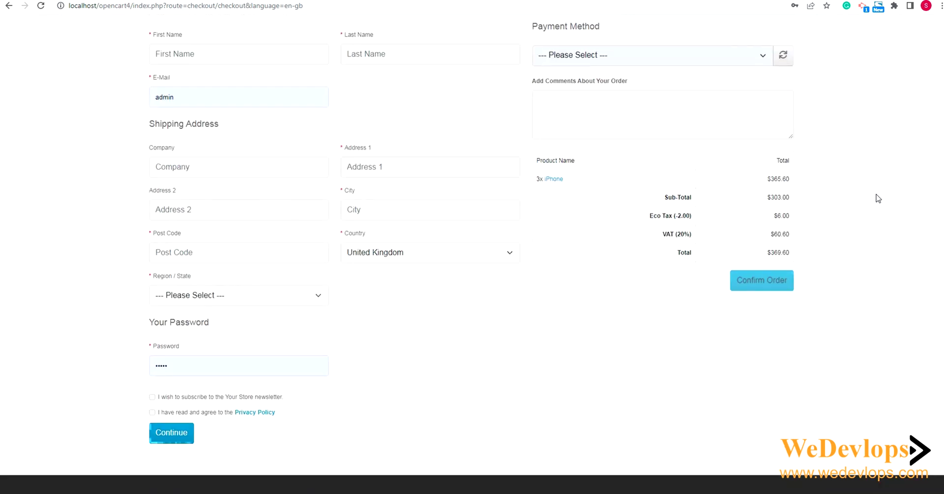
scroll(878, 200, up, 2)
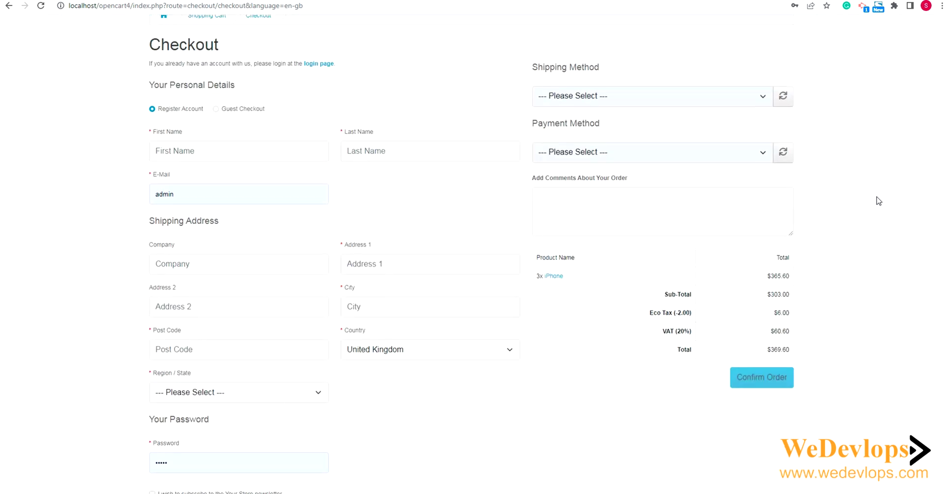
scroll(878, 201, up, 2)
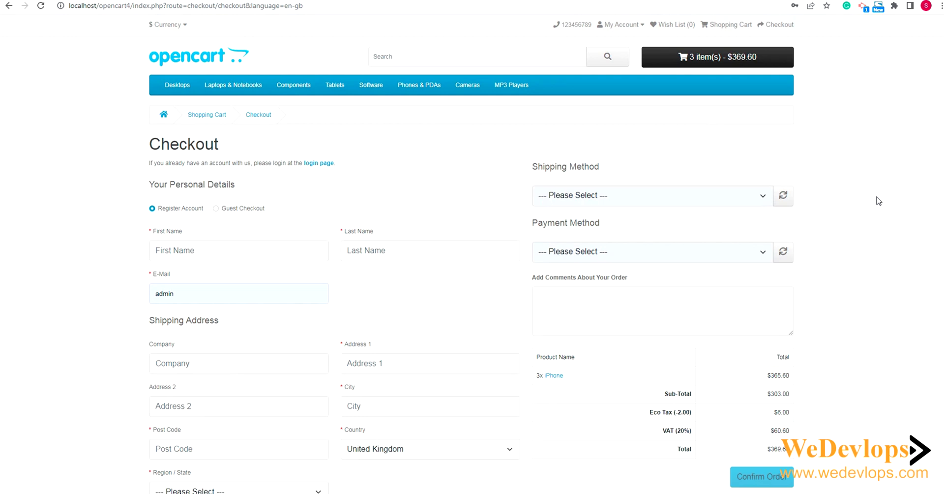
scroll(878, 200, down, 1)
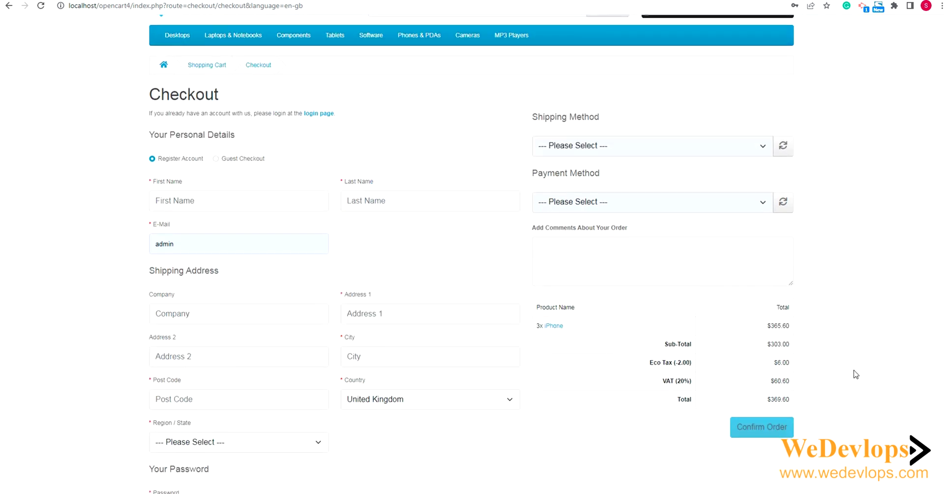
scroll(856, 368, down, 2)
scroll(856, 368, down, 1)
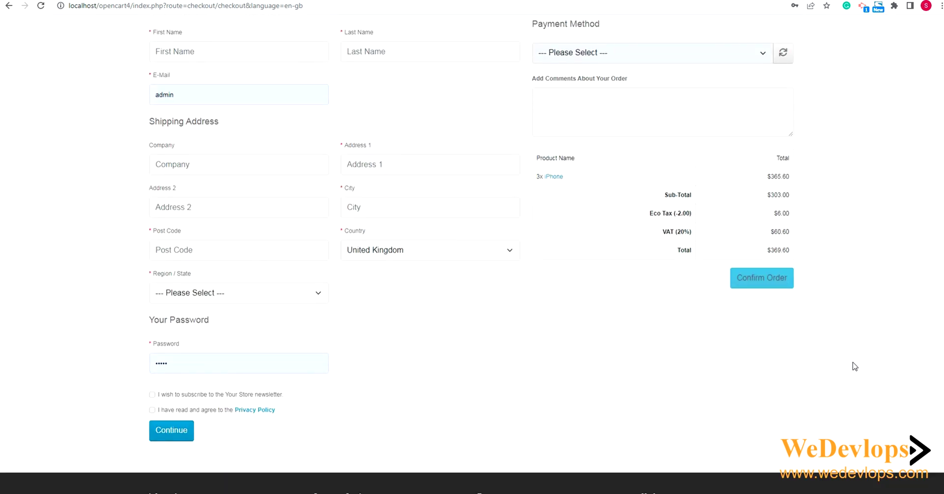
scroll(855, 365, up, 1)
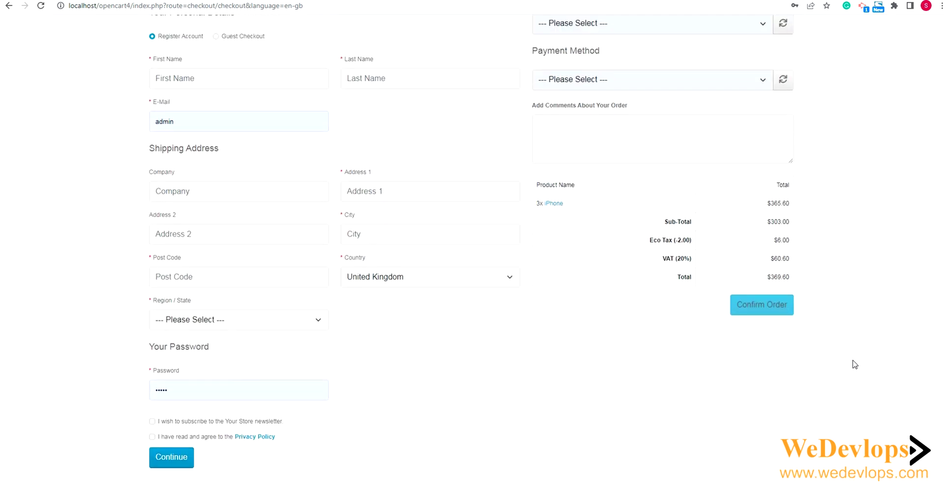
scroll(855, 364, up, 2)
scroll(855, 363, up, 1)
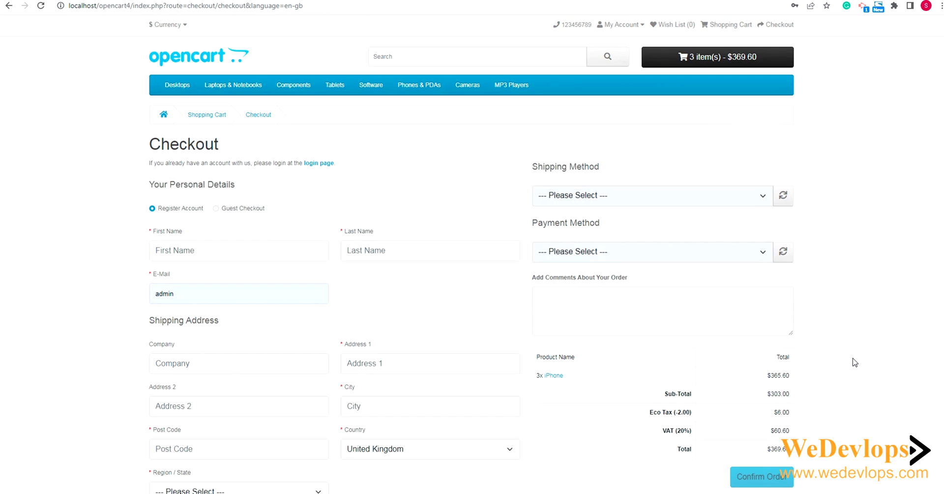
scroll(854, 362, down, 2)
scroll(855, 362, up, 1)
scroll(854, 362, up, 1)
click(313, 6)
Step: Replace the checkout URL path with admin/, then load the localhost/opencart4/administrator/ login page
drag(313, 5, 139, 6)
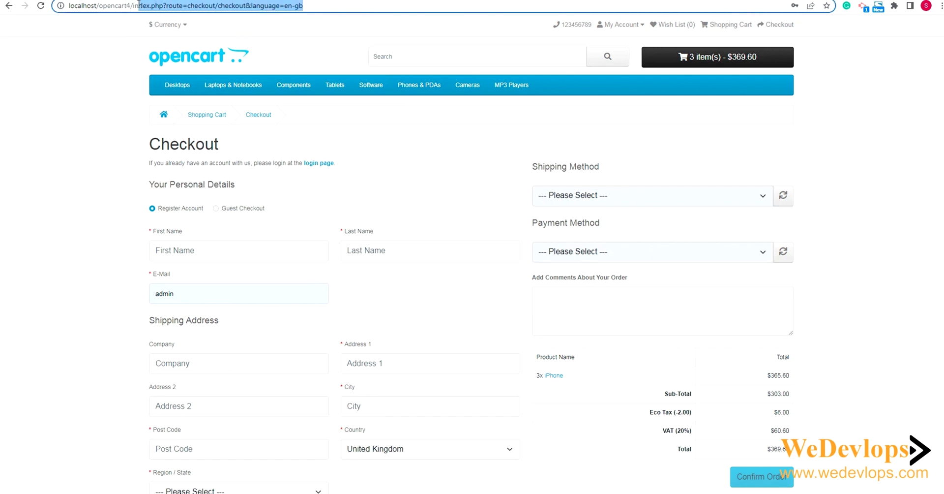
key(BackSpace)
key(BackSpace)
key(BackSpace)
text(alhost/opencart4/)
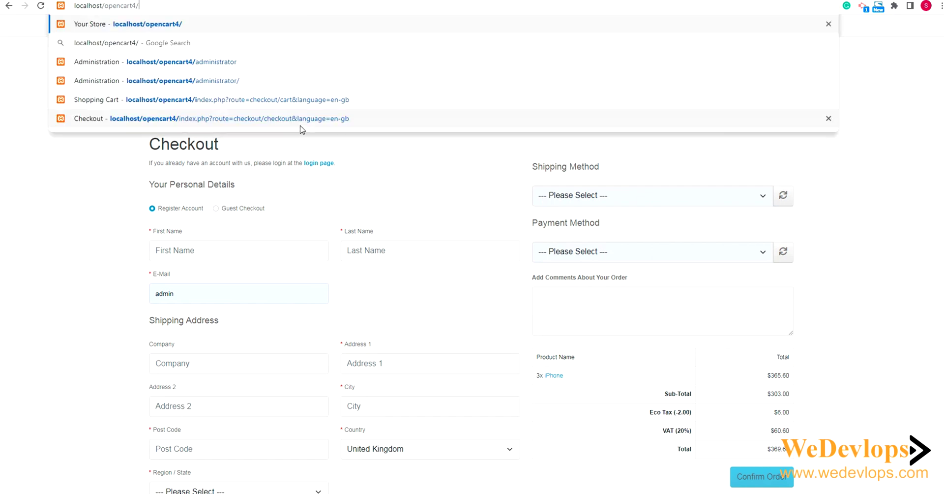
text(admin)
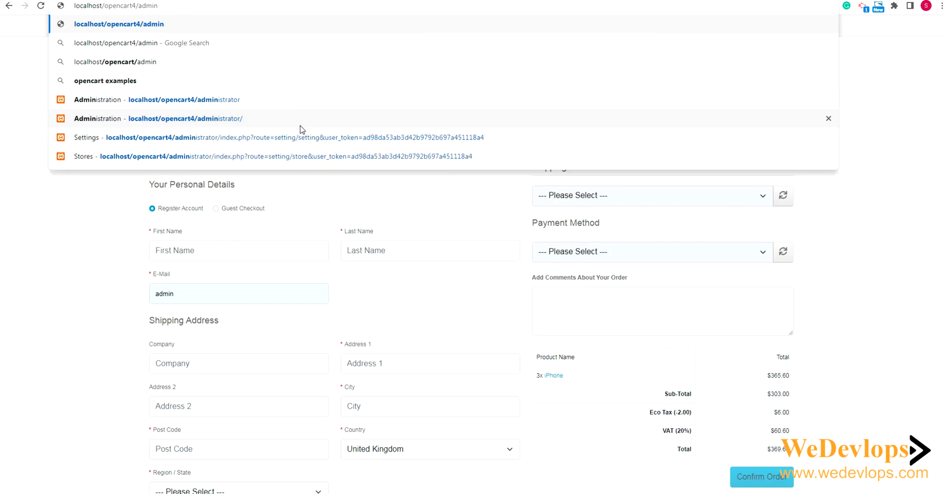
text(/)
key(Return)
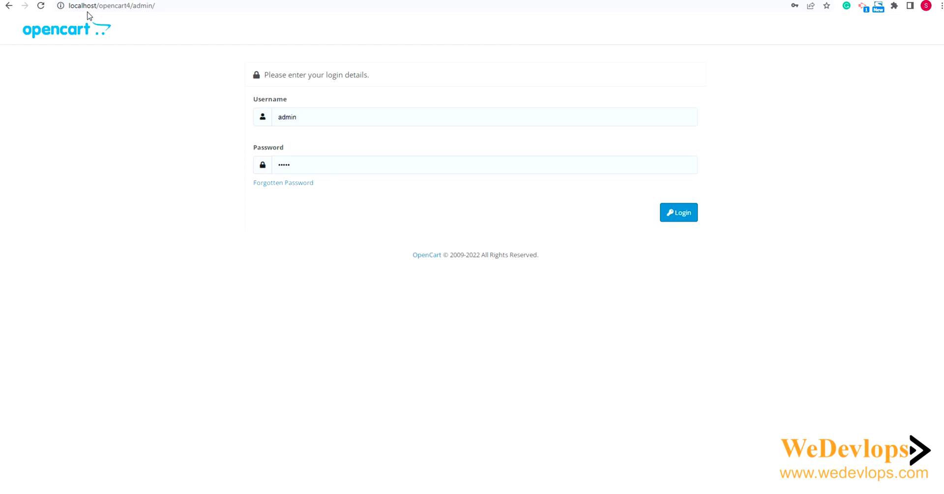
click(163, 9)
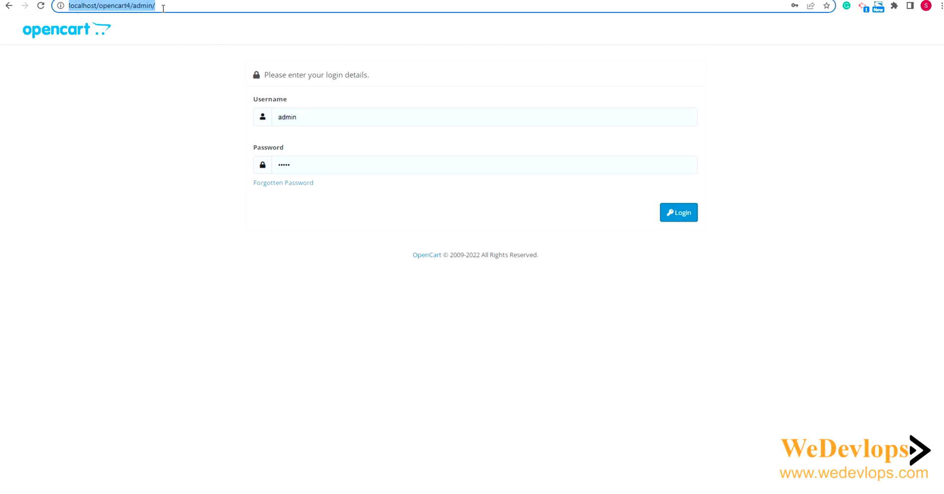
click(163, 9)
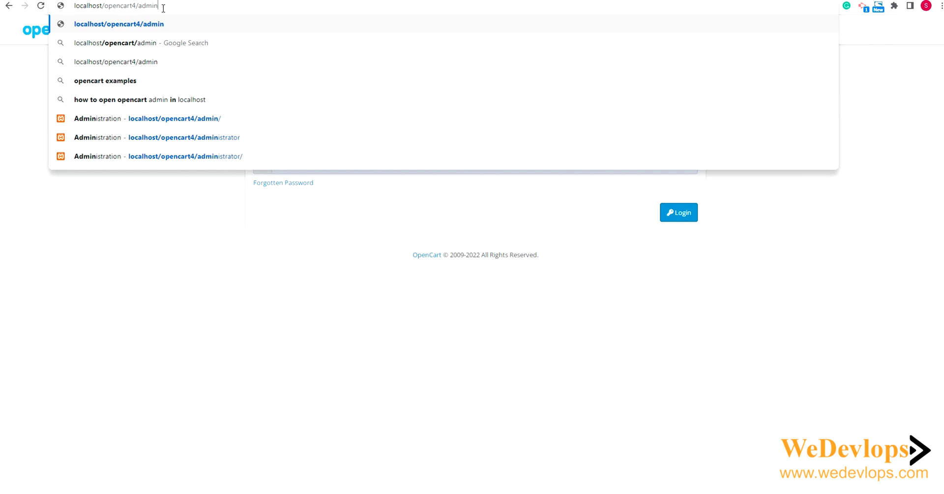
click(207, 164)
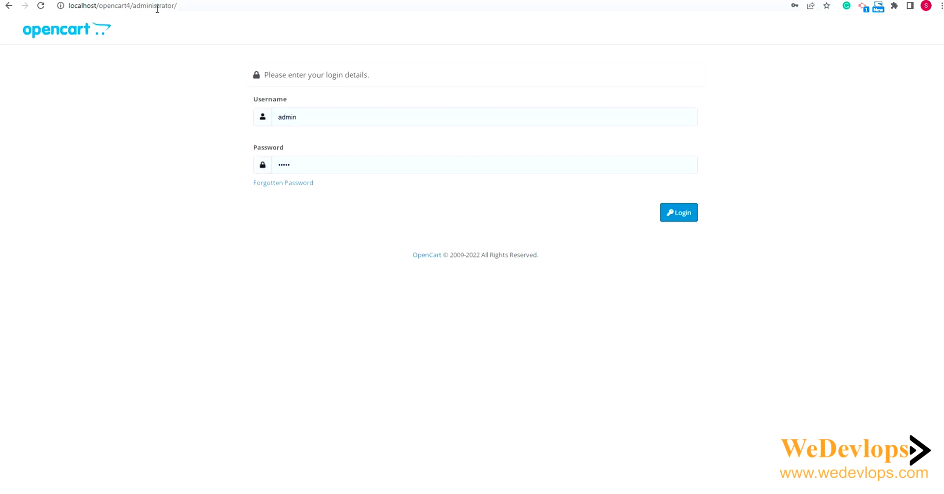
Step: Log in to the admin Dashboard and dismiss Chrome's password warning
click(684, 219)
click(683, 219)
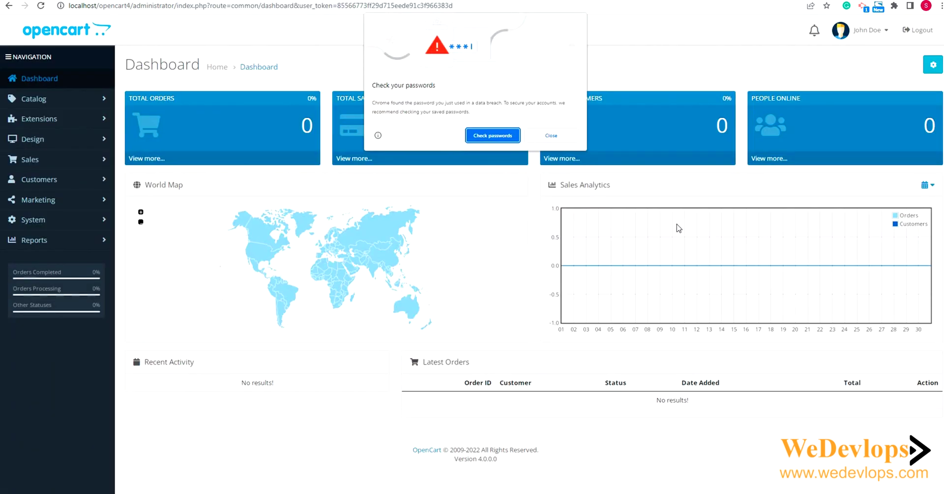
click(551, 136)
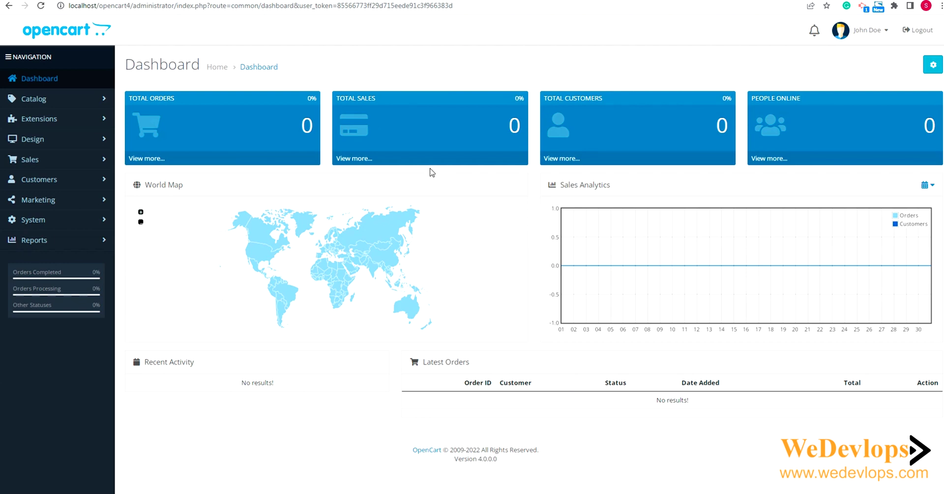
Step: Expand the Catalog and Extensions sidebar menus and open the Extensions list
click(105, 103)
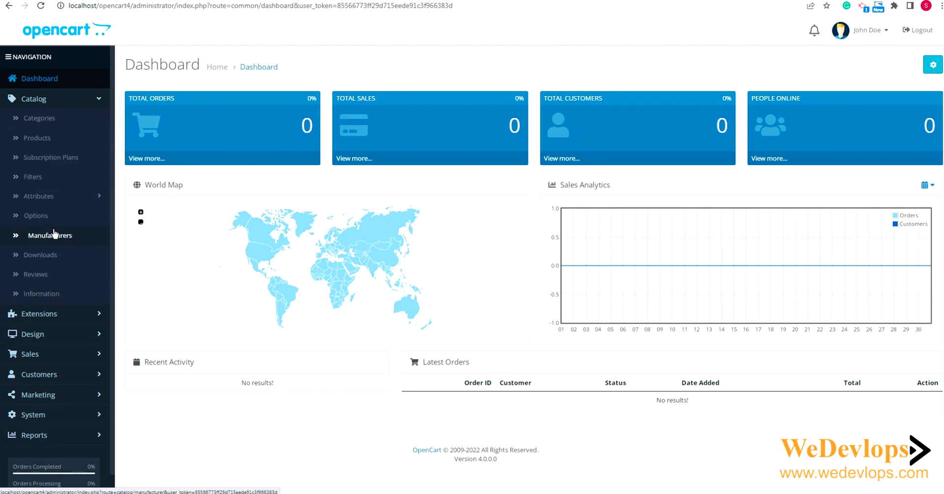
scroll(59, 246, down, 1)
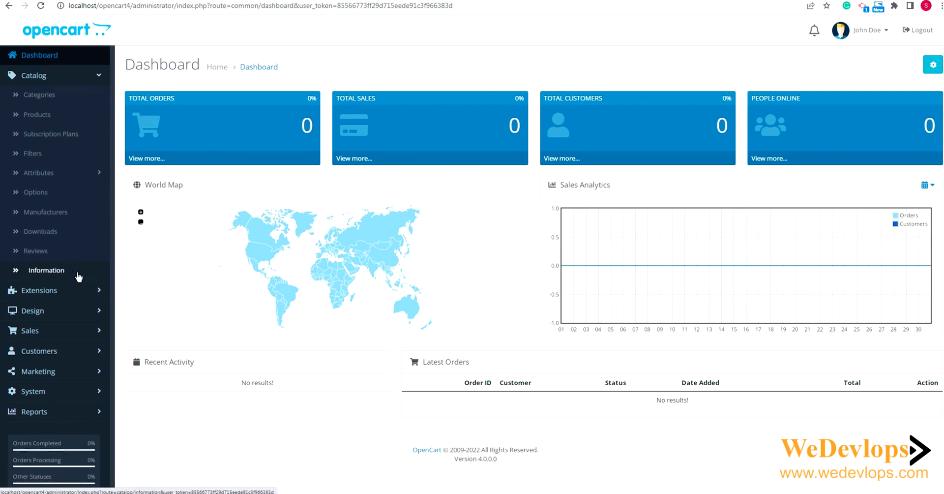
click(84, 295)
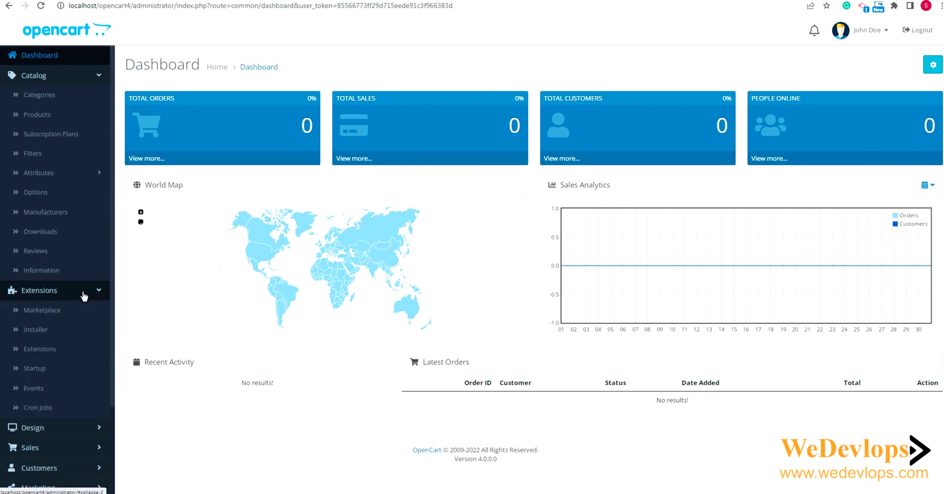
click(36, 354)
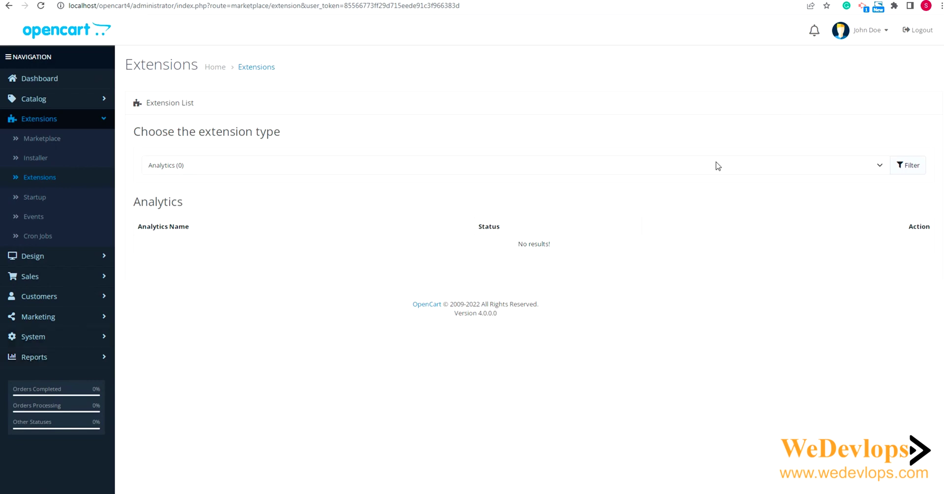
Step: Filter the extension list to Payments, then go to the Extension Installer
click(679, 170)
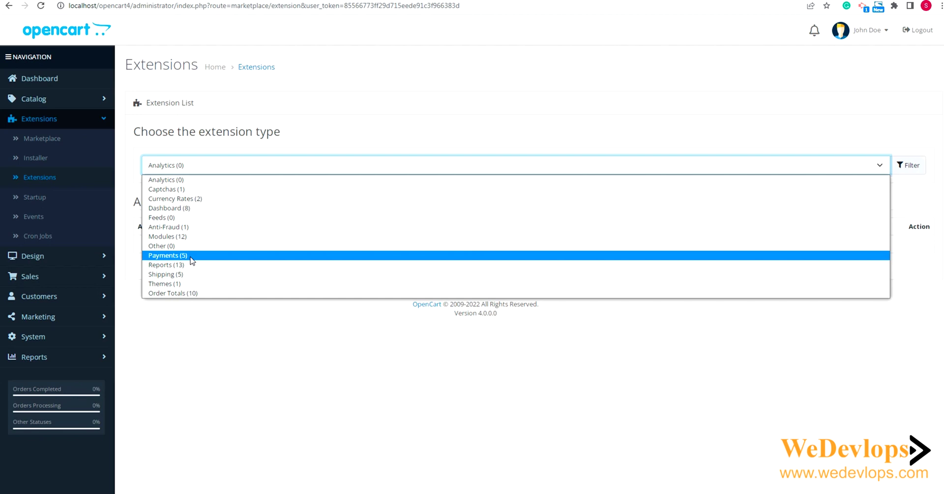
click(191, 256)
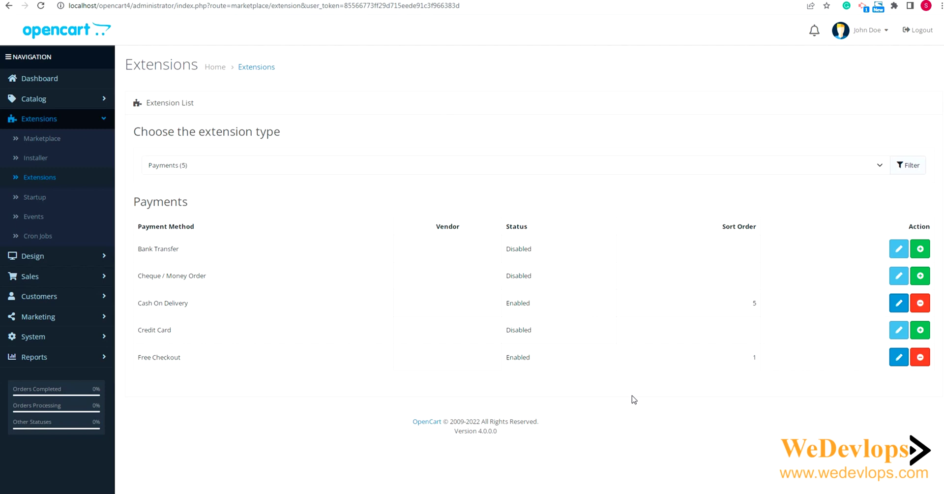
click(38, 158)
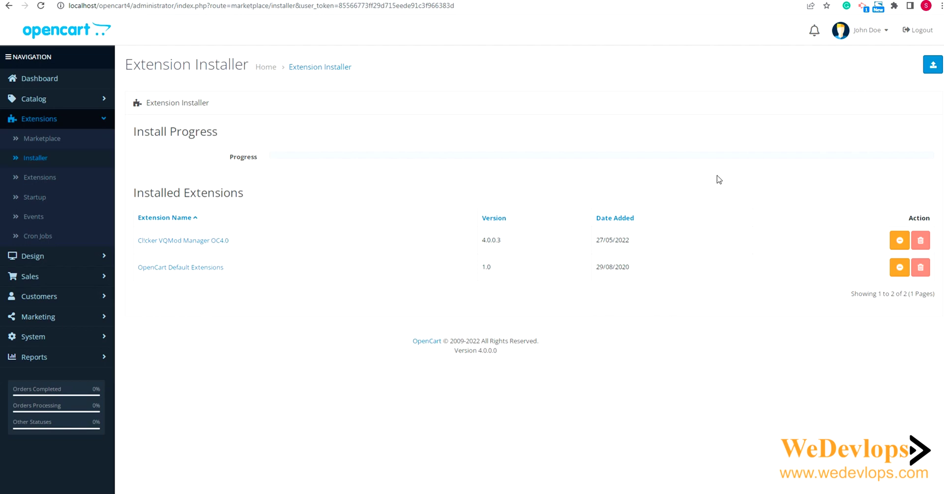
Step: Start an extension upload, cancel the file picker, and open the Events list
click(933, 64)
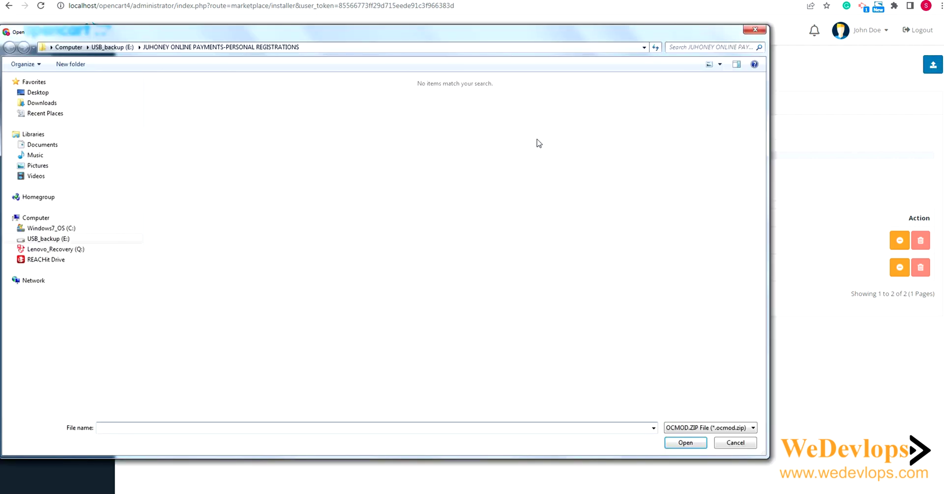
click(755, 30)
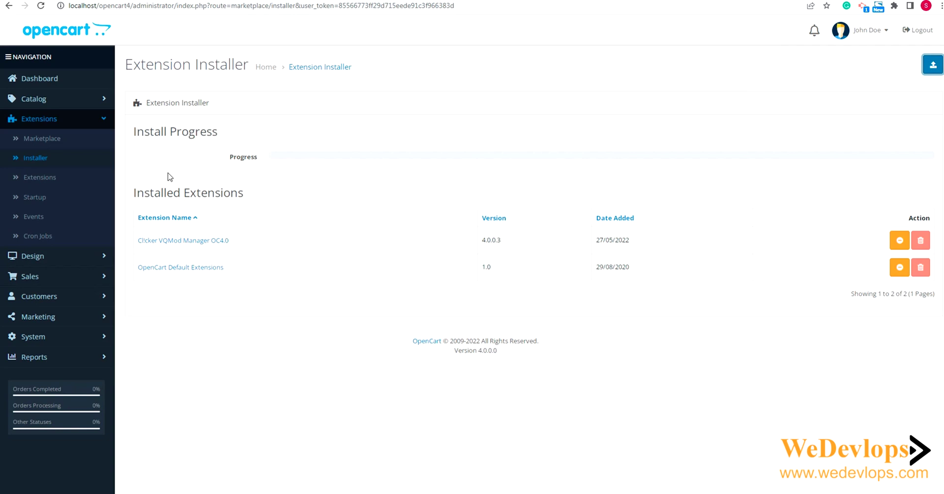
click(44, 222)
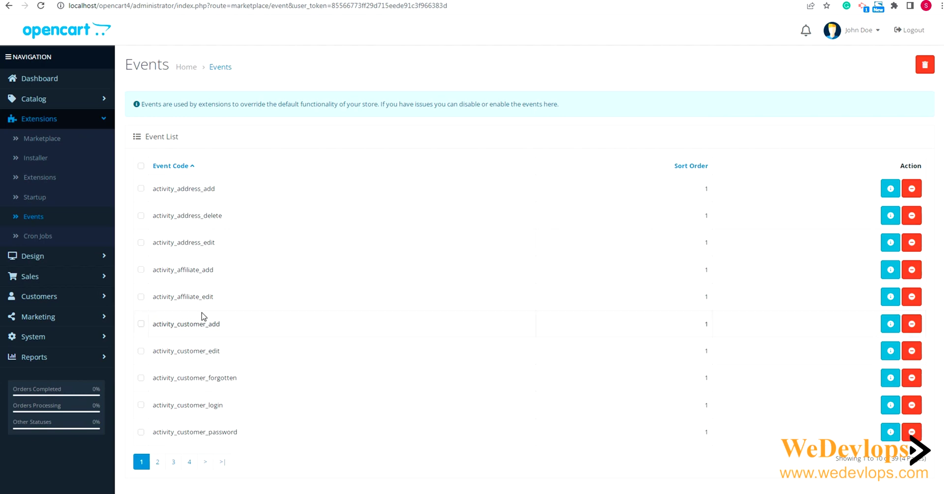
click(34, 100)
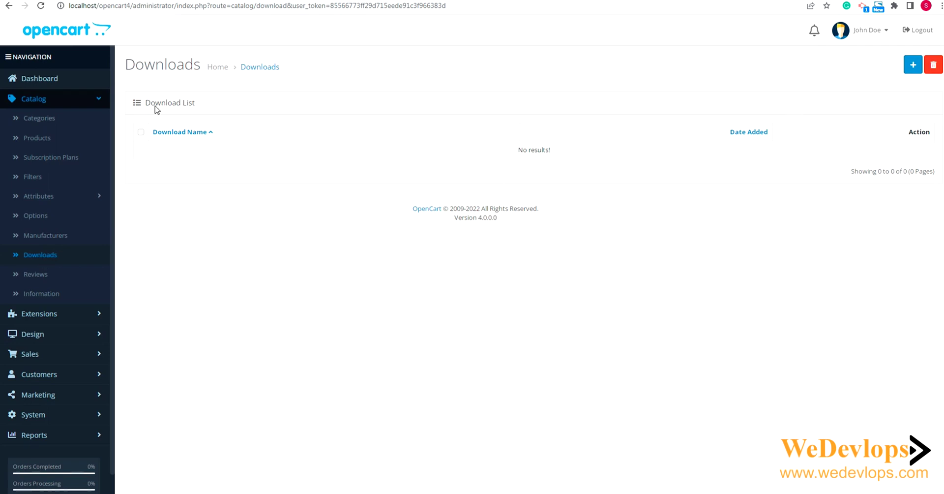
click(42, 140)
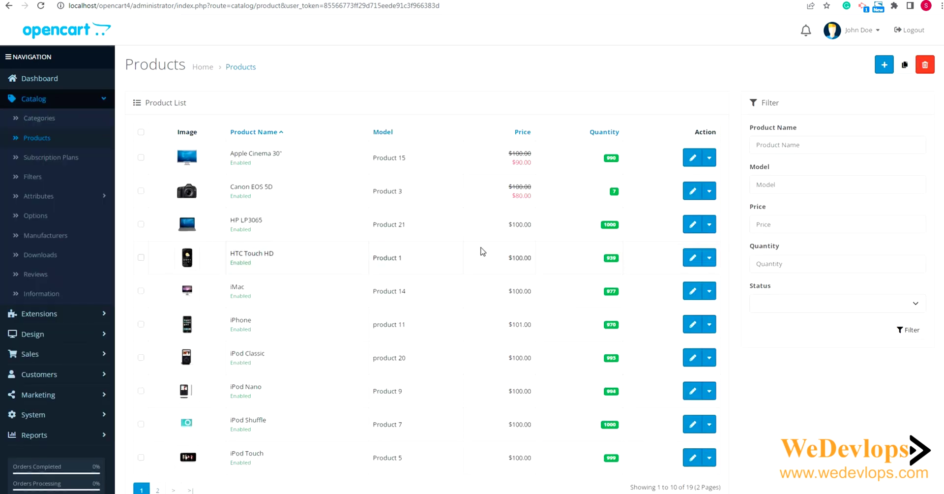
scroll(493, 230, down, 1)
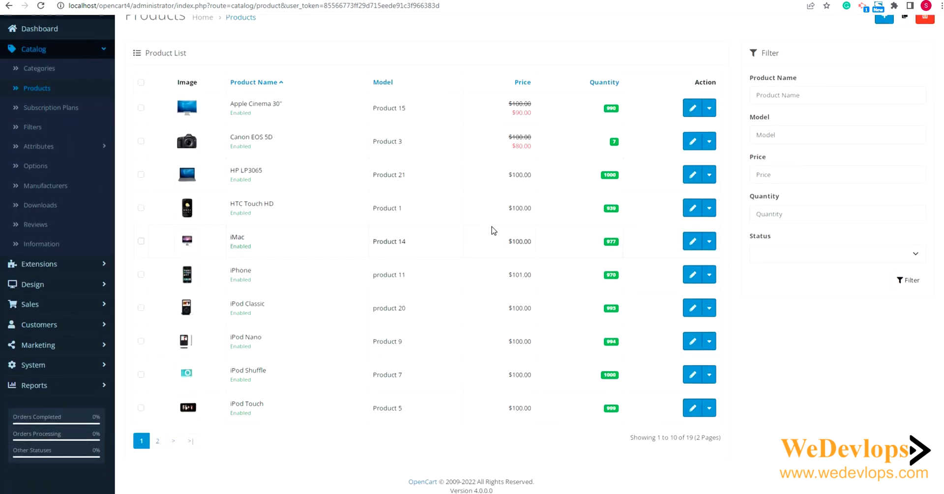
scroll(494, 230, down, 1)
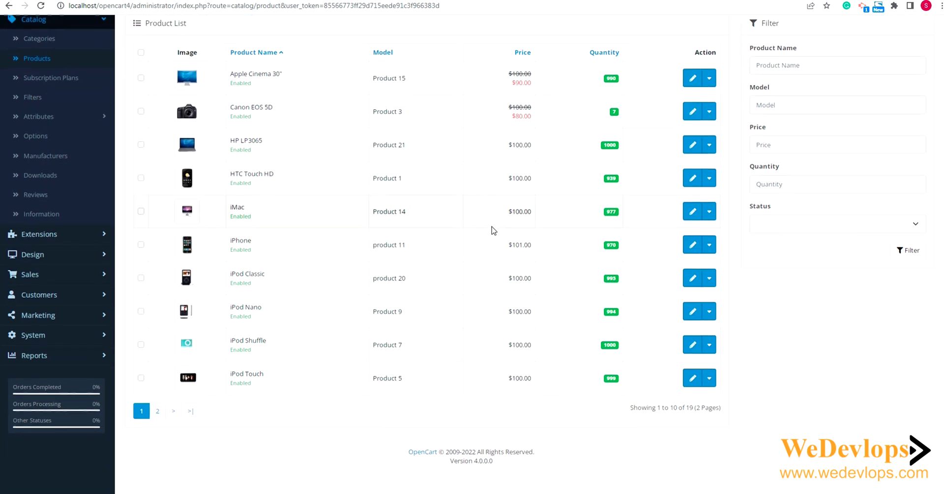
scroll(494, 230, up, 1)
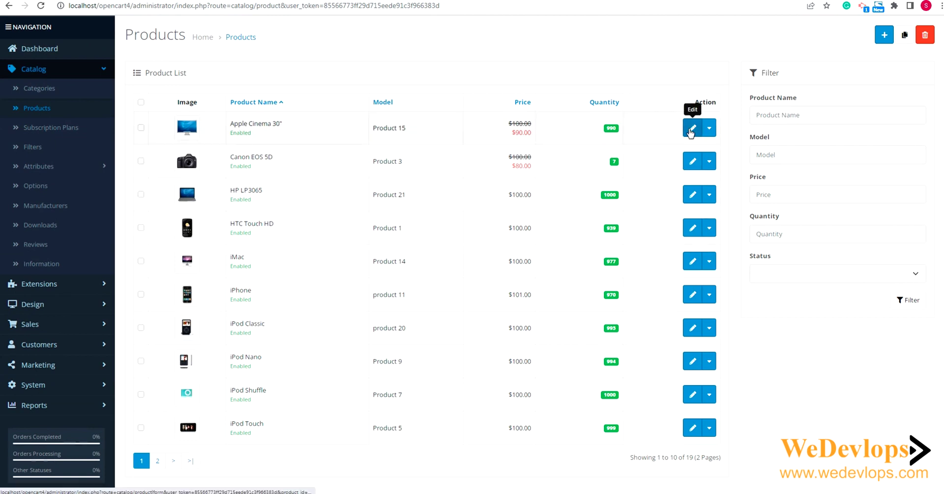
Step: Check Apple Cinema 30"'s Action menu for Add Variant, then open its edit form
click(710, 130)
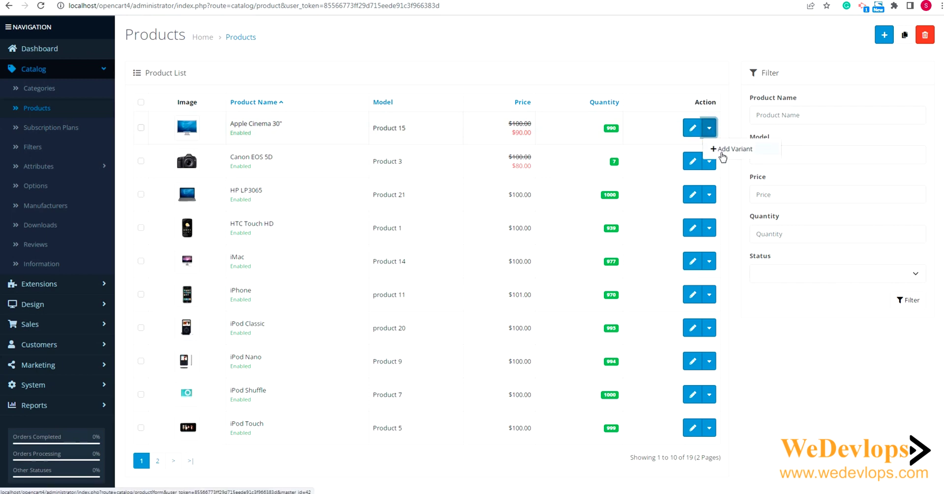
click(692, 131)
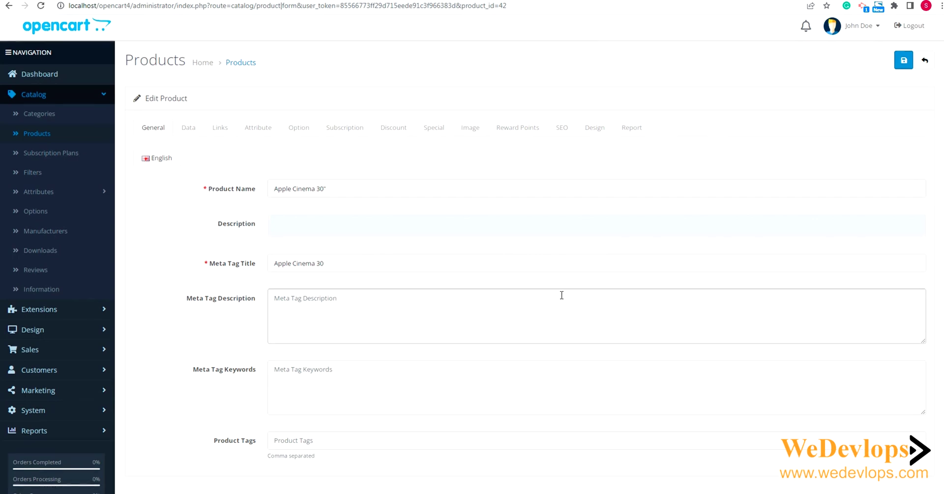
scroll(561, 295, down, 4)
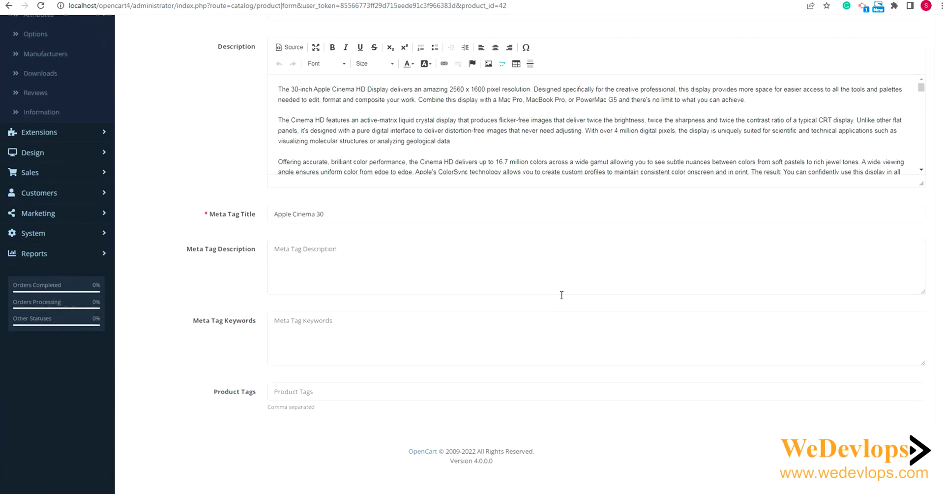
scroll(562, 295, up, 3)
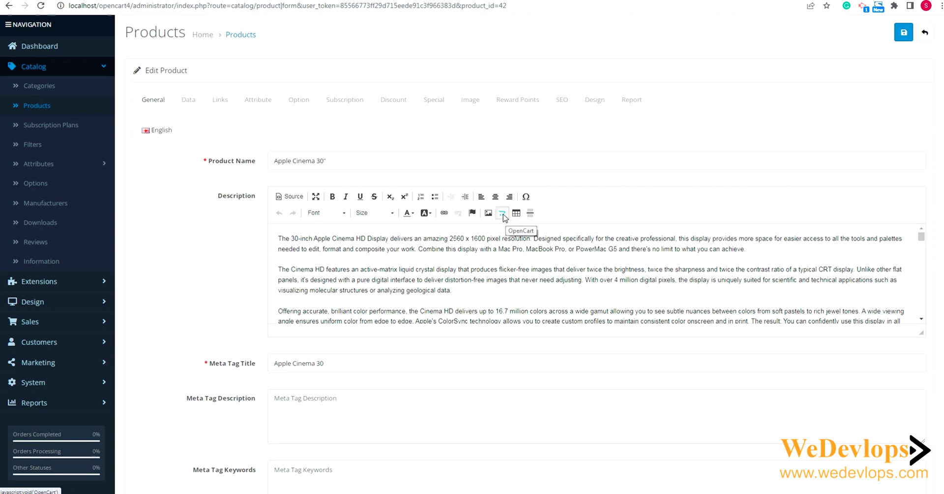
click(505, 218)
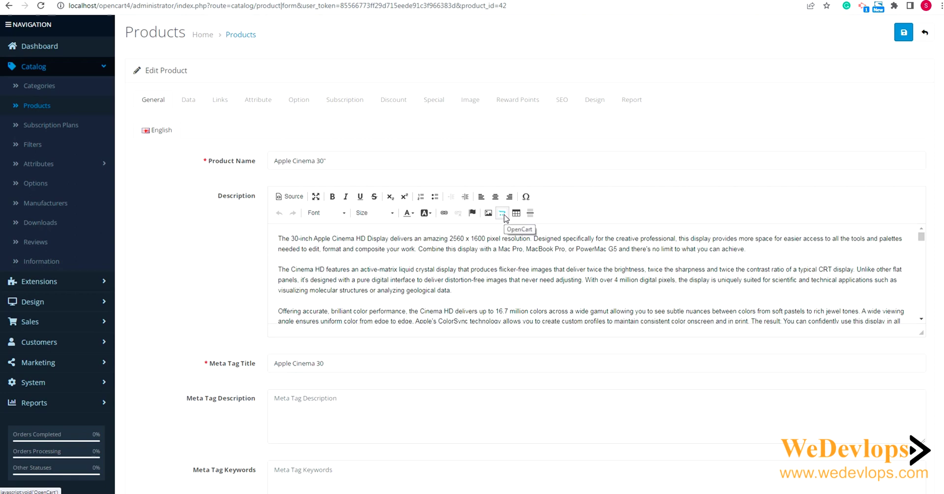
click(505, 218)
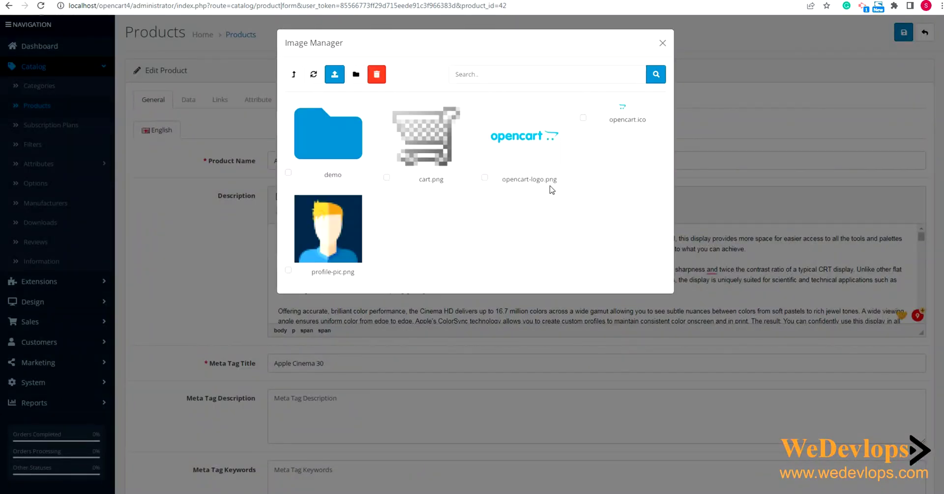
click(663, 43)
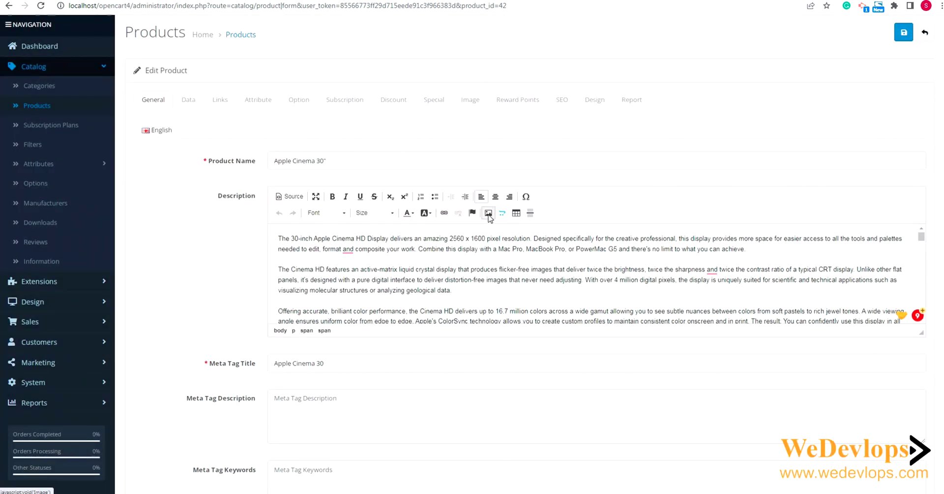
click(488, 214)
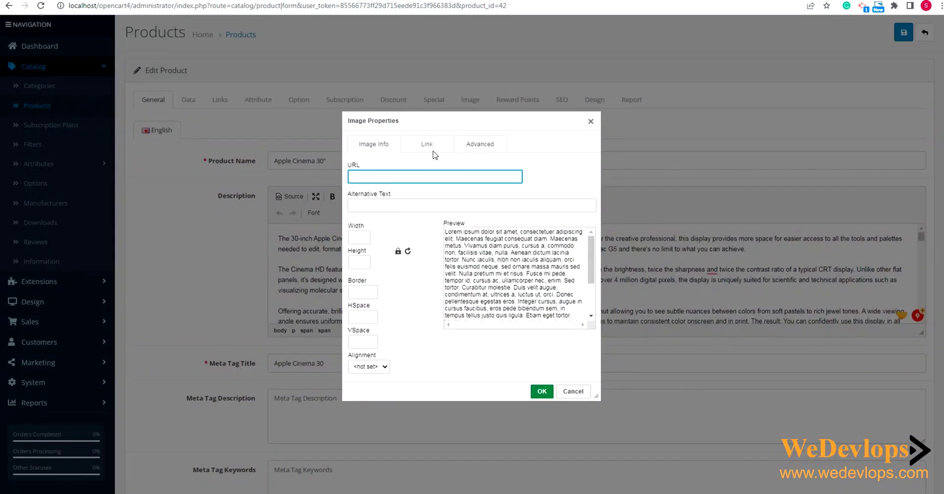
click(428, 146)
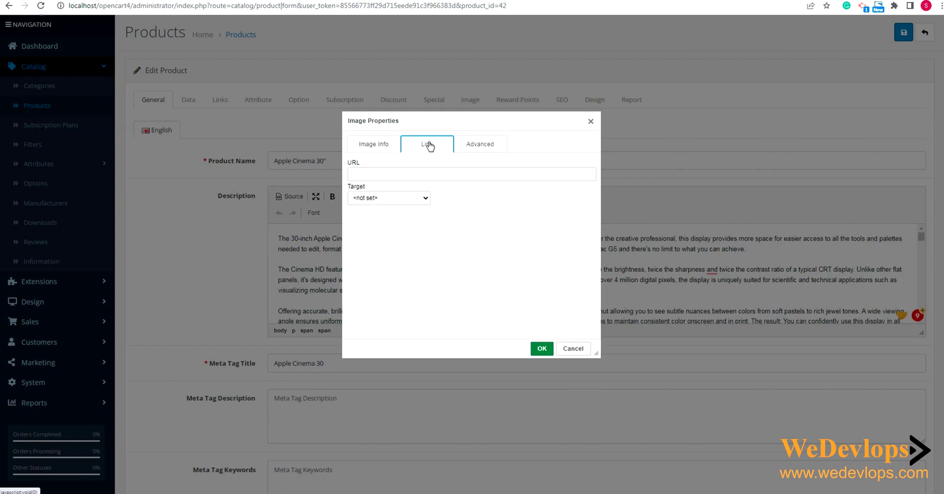
click(489, 146)
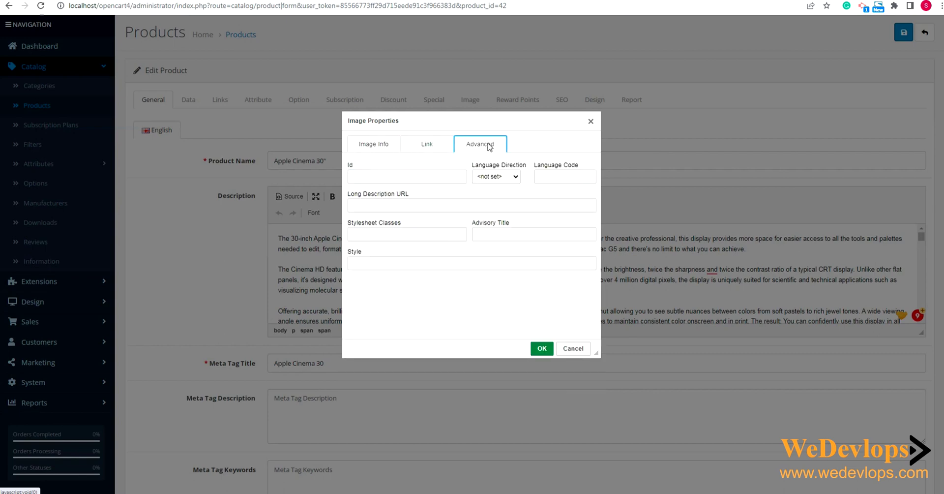
click(590, 121)
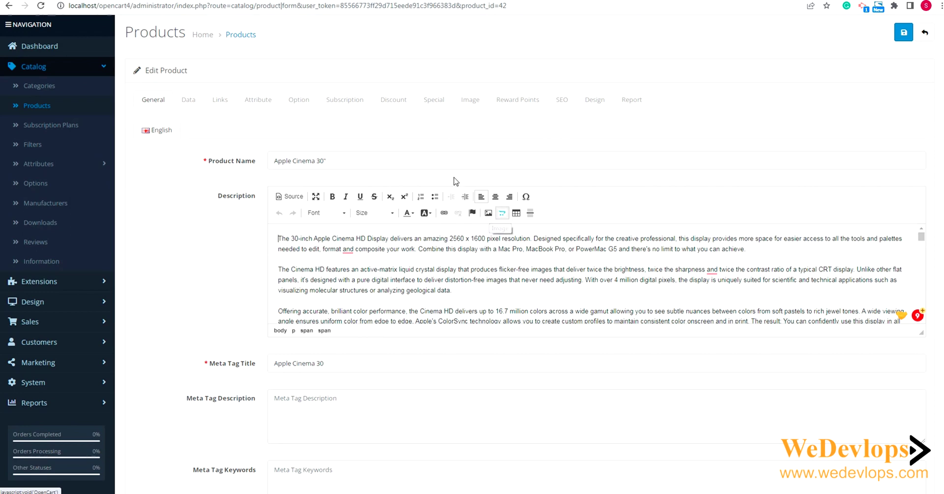
Step: Review the Data tab's model, price and stock fields for Apple Cinema 30"
click(193, 103)
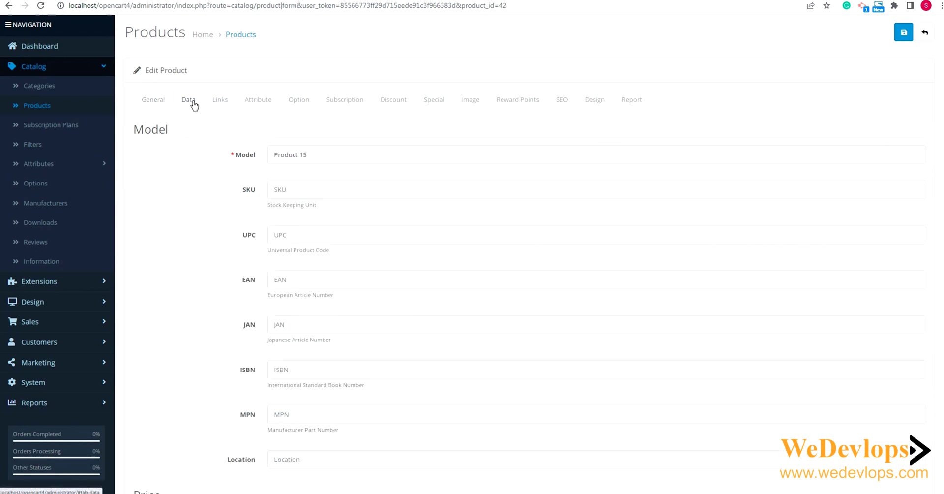
scroll(413, 213, down, 2)
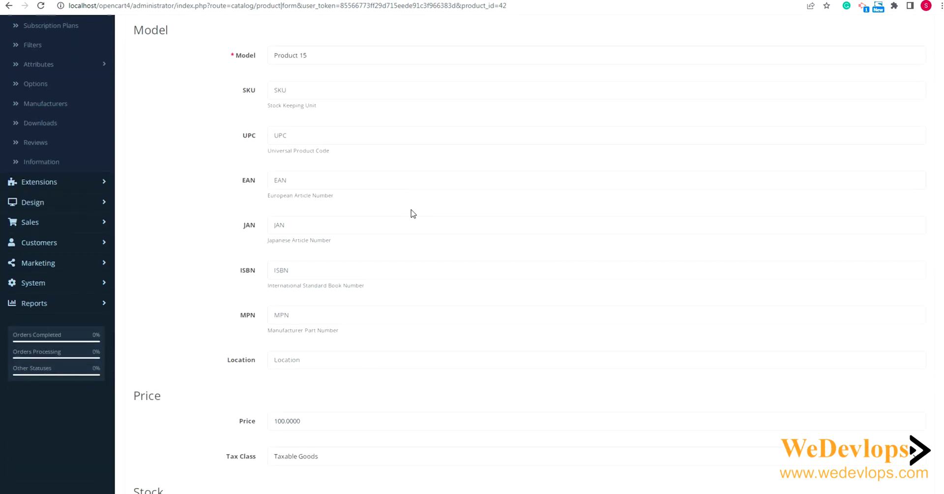
scroll(413, 214, down, 2)
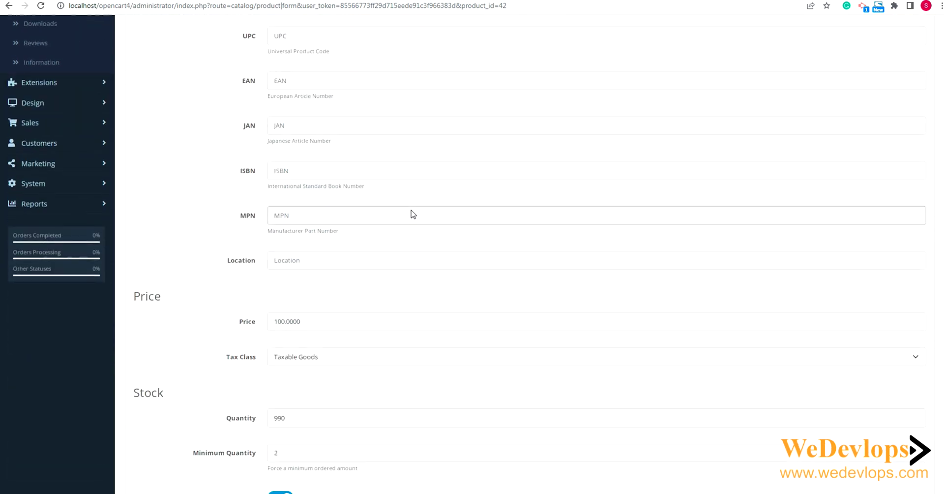
scroll(412, 211, down, 2)
scroll(412, 210, down, 1)
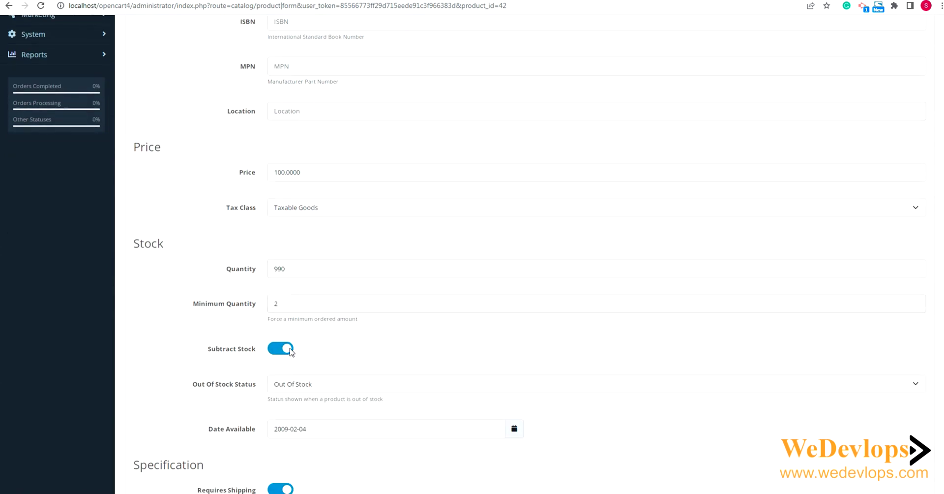
scroll(338, 357, down, 2)
scroll(337, 357, down, 2)
scroll(300, 300, down, 2)
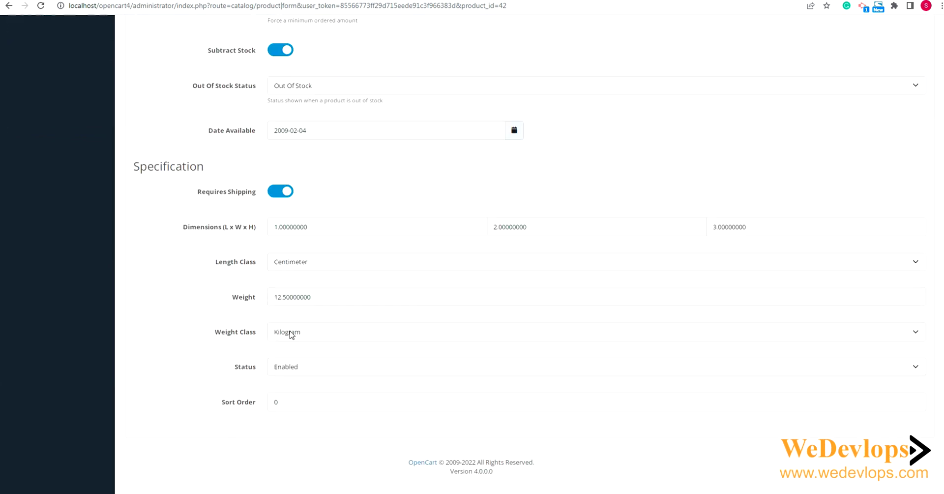
scroll(290, 331, up, 3)
scroll(291, 333, up, 5)
scroll(291, 333, up, 5)
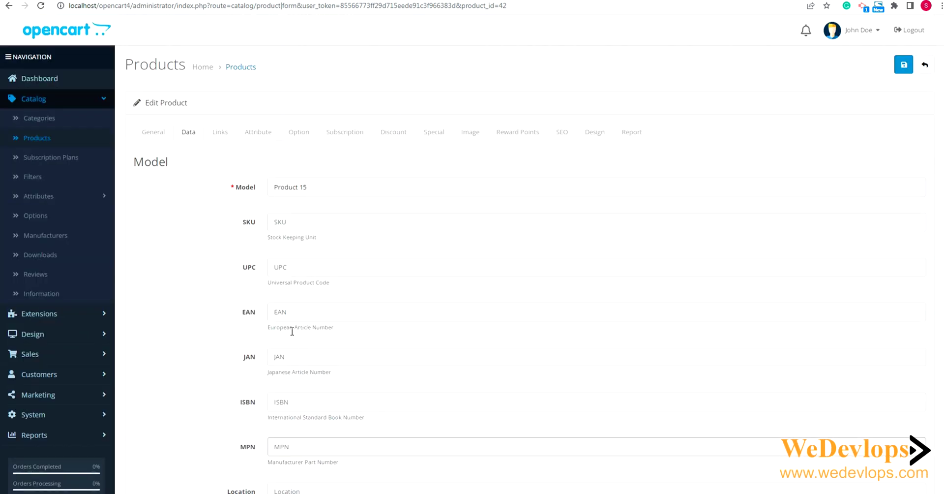
Step: Review the Links tab: manufacturer Apple, Desktops and Monitors categories, related products
click(220, 133)
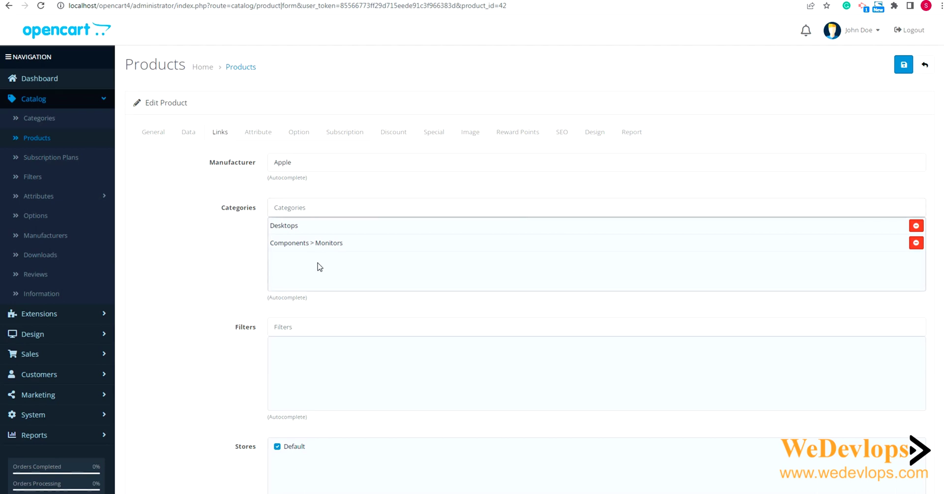
scroll(318, 266, down, 2)
scroll(319, 266, down, 3)
scroll(319, 266, down, 2)
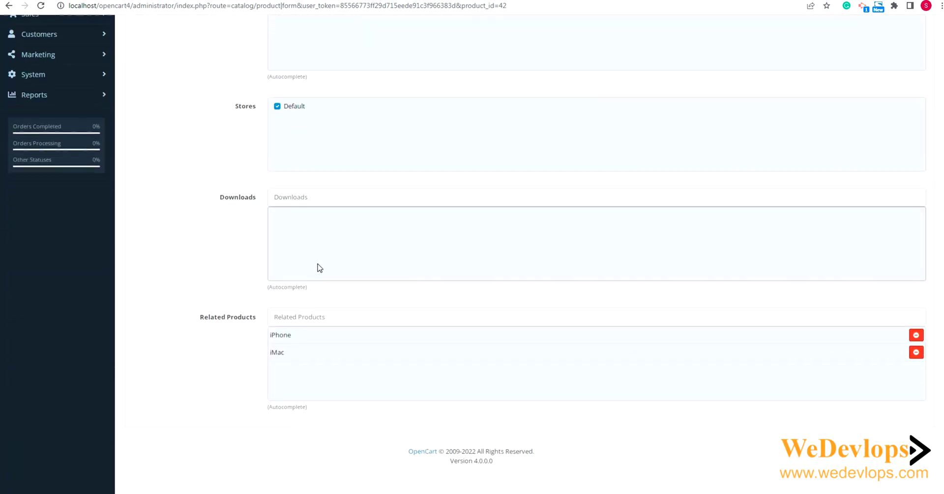
scroll(319, 266, up, 3)
scroll(323, 197, up, 4)
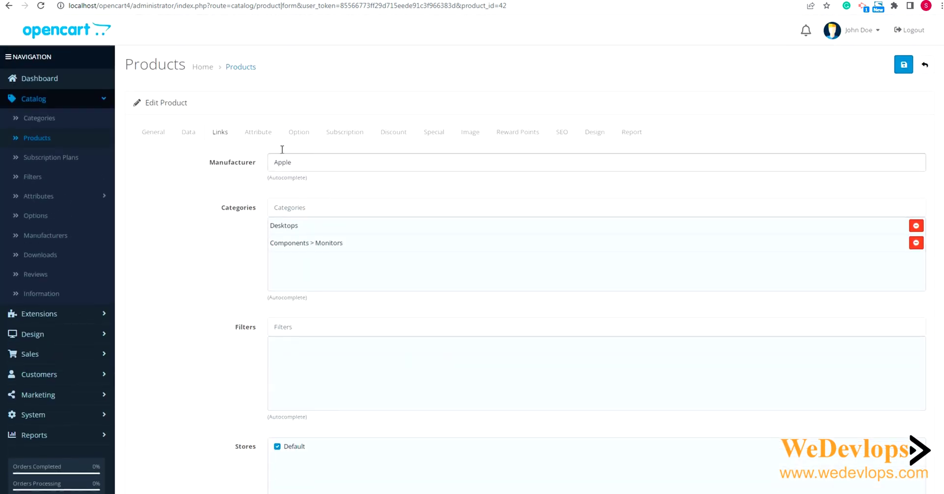
Step: View the product's Attribute and Option tabs, including option choices and prices
click(259, 132)
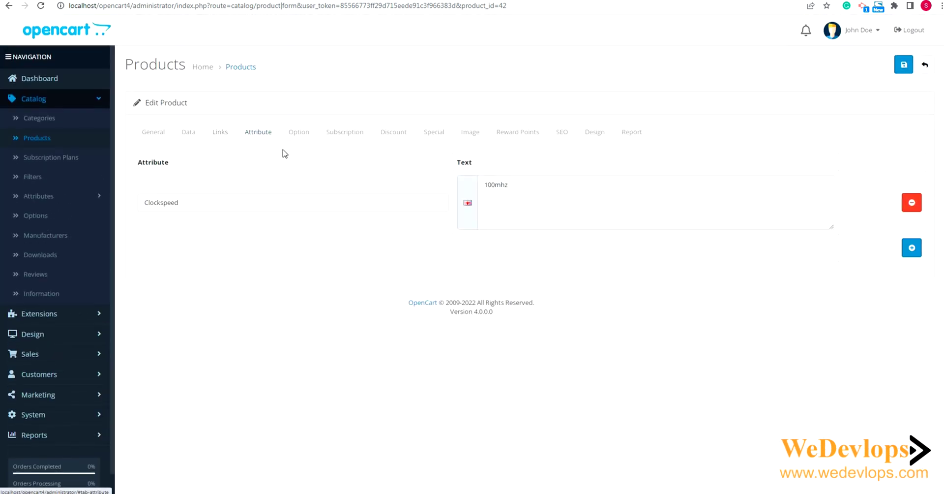
click(298, 133)
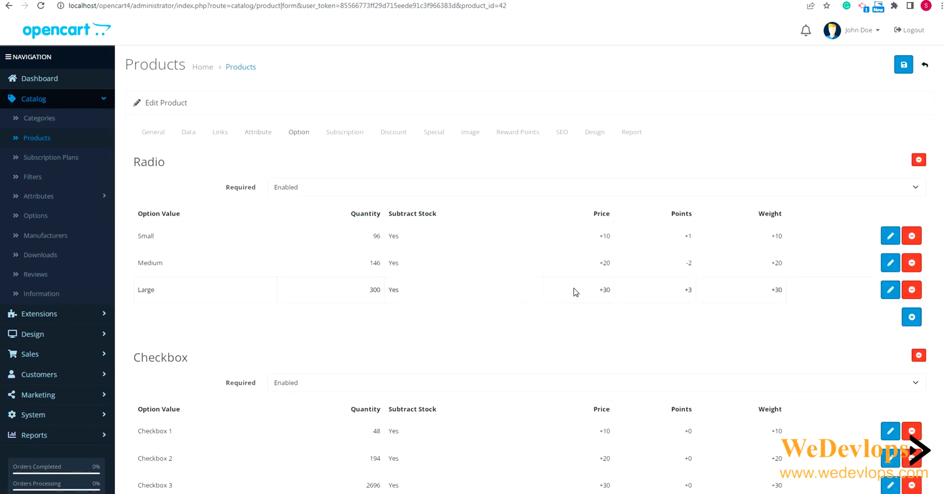
scroll(576, 292, down, 2)
scroll(576, 292, down, 1)
scroll(576, 293, down, 2)
scroll(573, 293, down, 3)
scroll(570, 293, down, 3)
scroll(570, 293, up, 3)
scroll(571, 293, up, 4)
scroll(571, 292, up, 4)
Step: View the Subscription, Discount, Special and Image tabs of Apple Cinema 30"
click(335, 133)
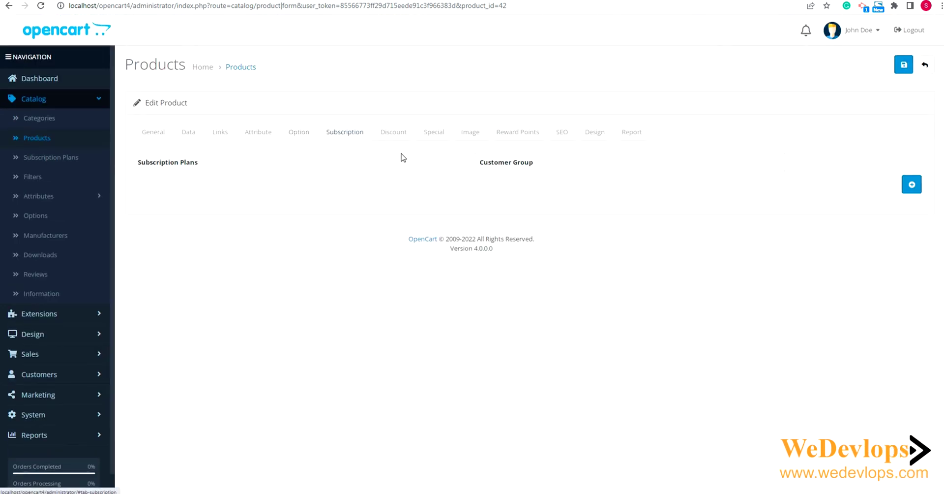
click(396, 136)
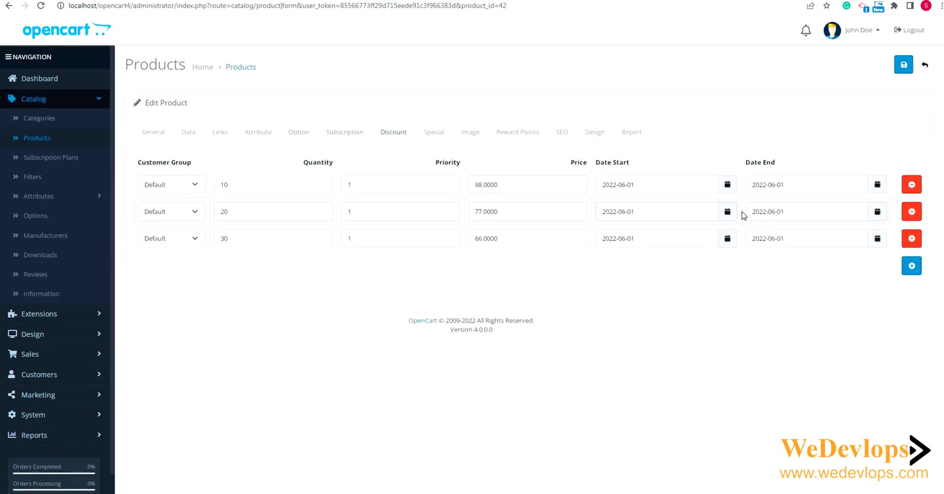
click(434, 134)
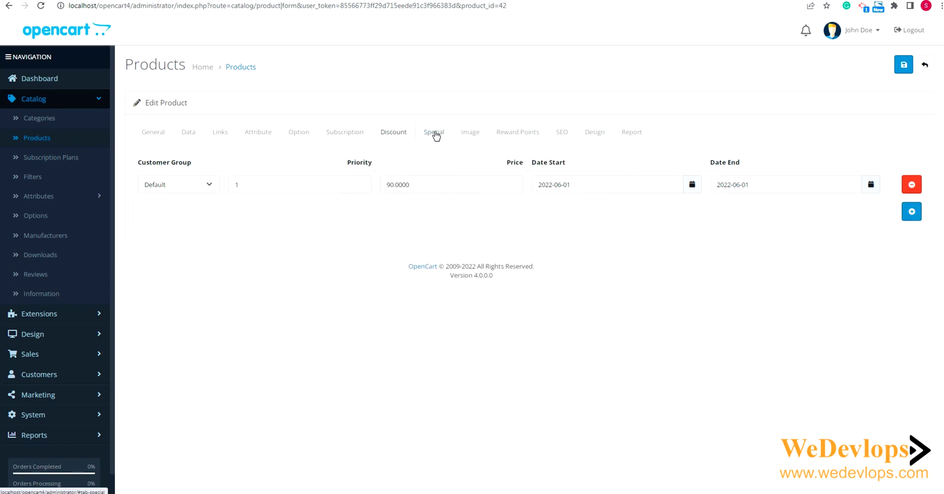
click(472, 137)
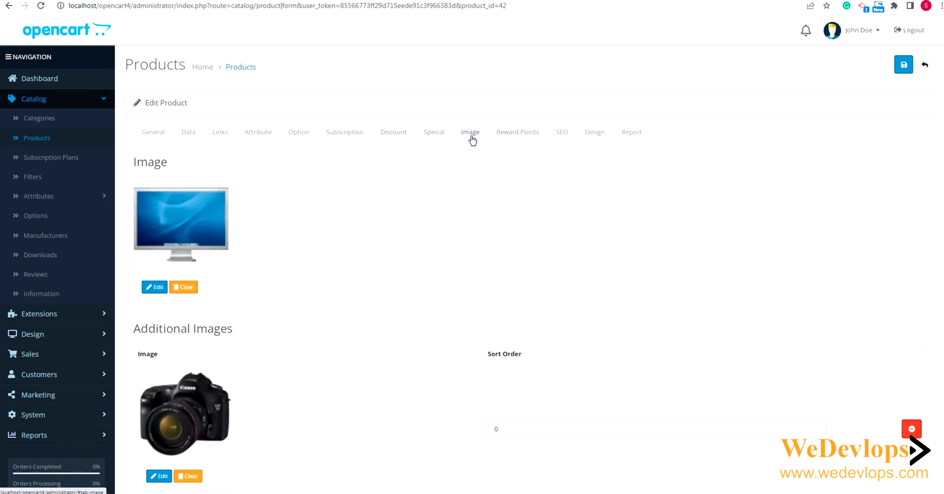
scroll(552, 239, down, 2)
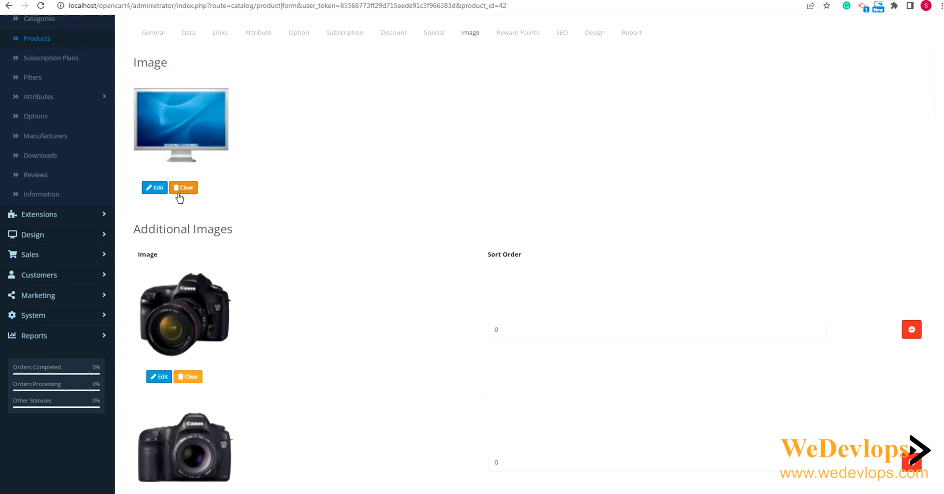
scroll(187, 231, down, 1)
scroll(203, 236, down, 5)
scroll(202, 236, down, 3)
scroll(202, 234, down, 2)
scroll(207, 231, up, 1)
scroll(207, 229, up, 5)
scroll(206, 228, up, 5)
scroll(206, 227, up, 2)
Step: View the Reward Points, SEO, Design and Report tabs, ending on an empty report
click(519, 140)
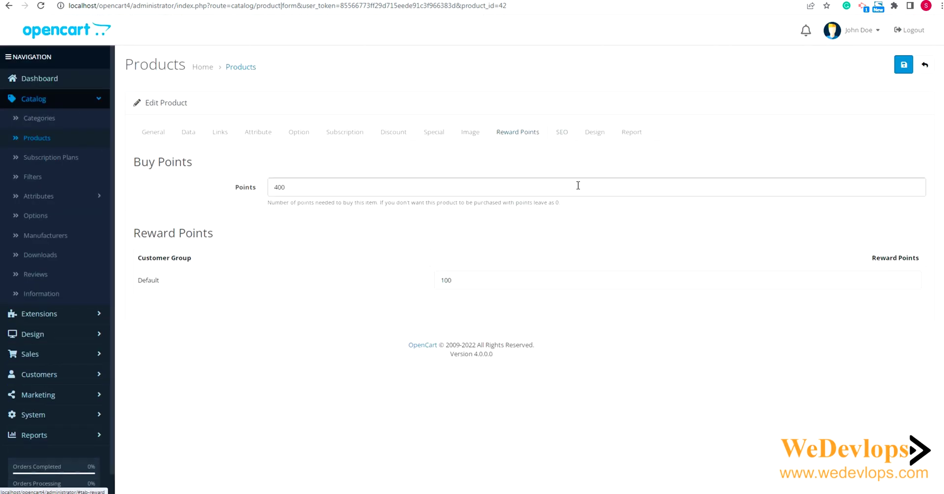
click(562, 134)
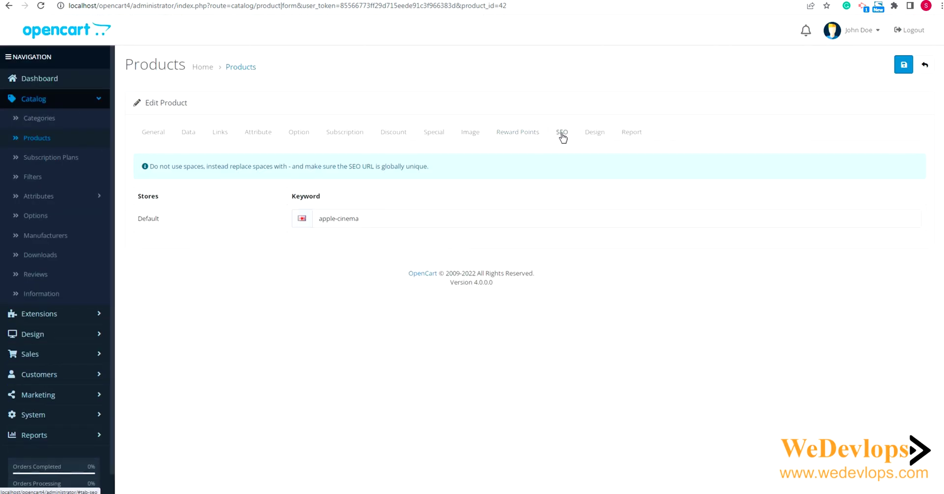
click(595, 133)
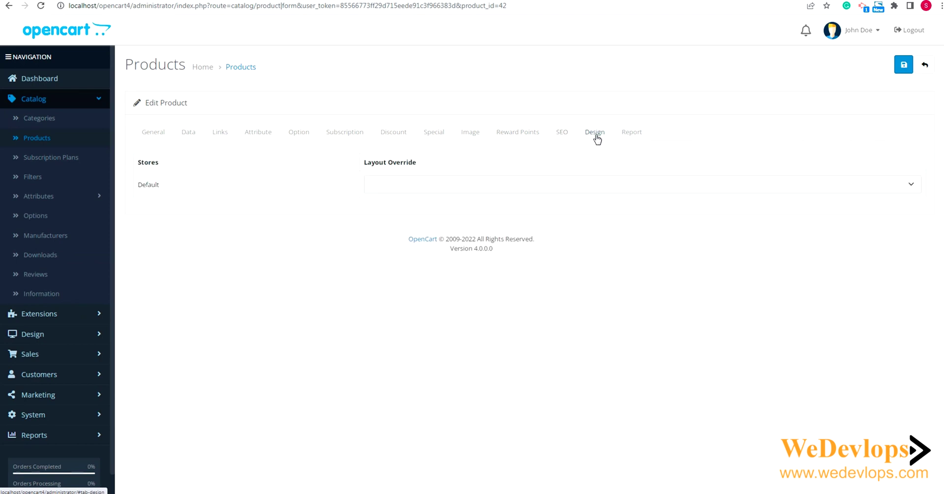
click(624, 134)
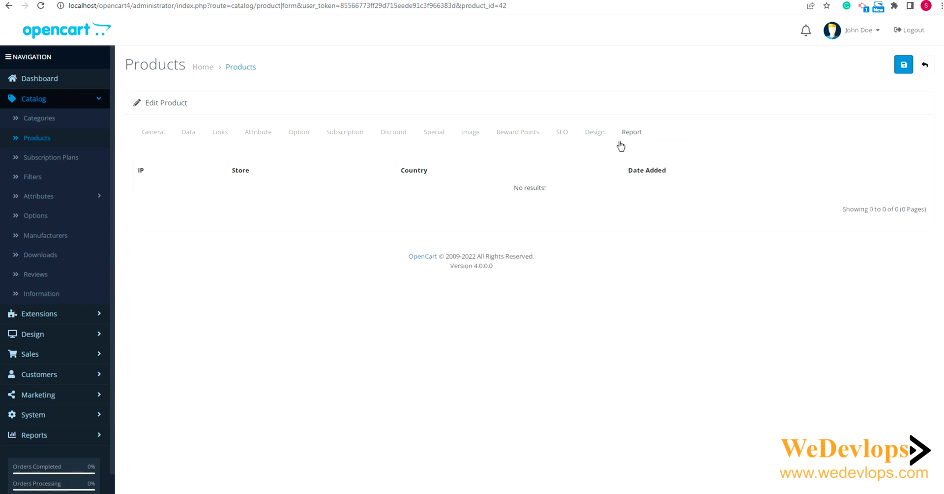
Step: Open Catalog > Subscription Plans and expand the Design menu in the sidebar
click(63, 164)
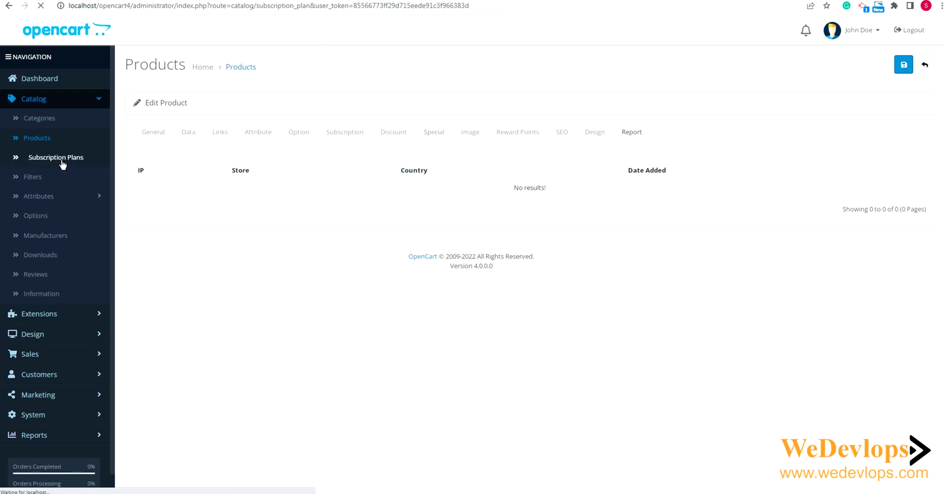
click(35, 336)
scroll(84, 349, down, 2)
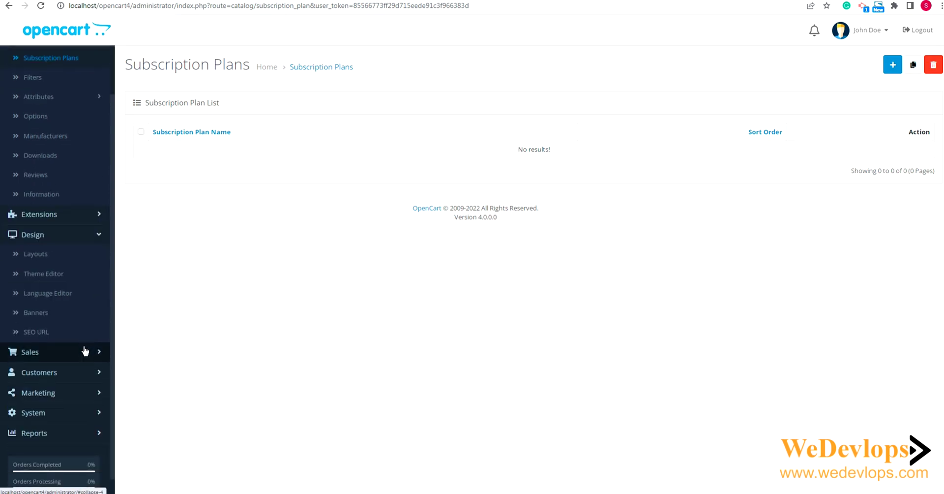
Step: Edit the default store from System > Settings and scroll through its General tab
click(38, 420)
scroll(62, 398, down, 2)
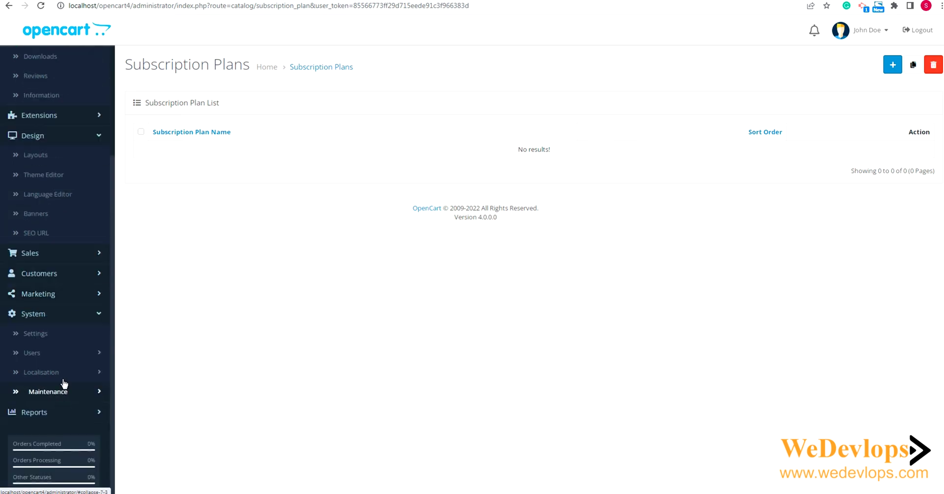
click(43, 333)
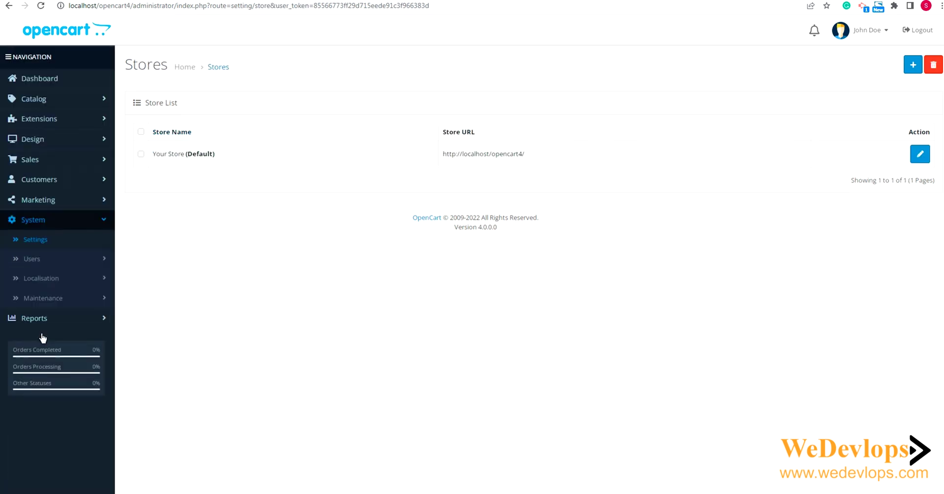
click(920, 154)
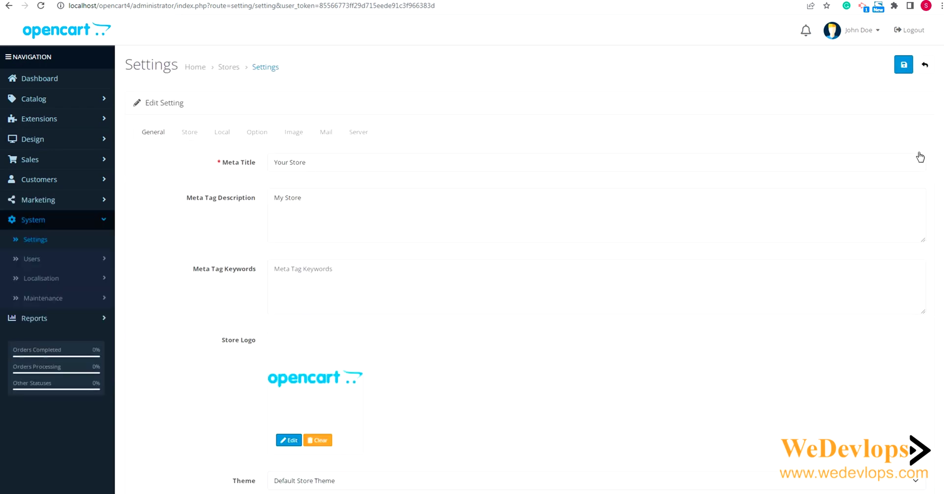
scroll(545, 260, down, 3)
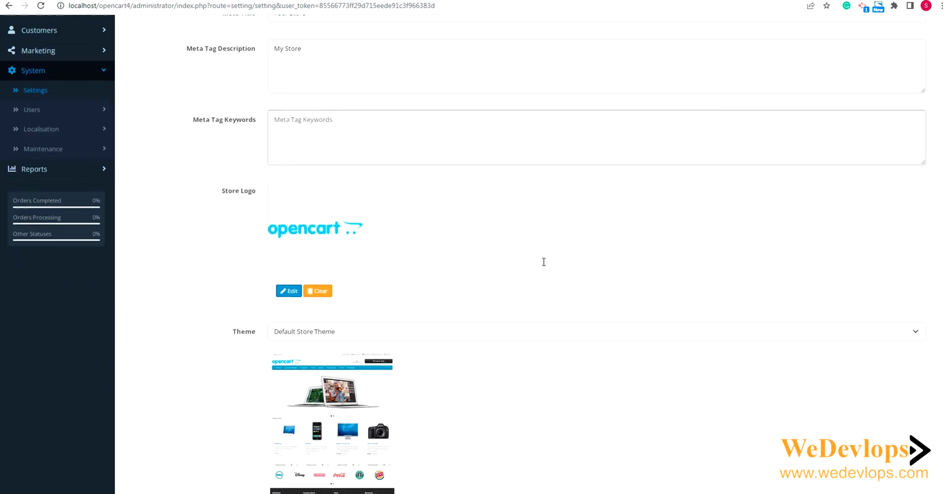
scroll(545, 263, down, 1)
scroll(545, 265, down, 2)
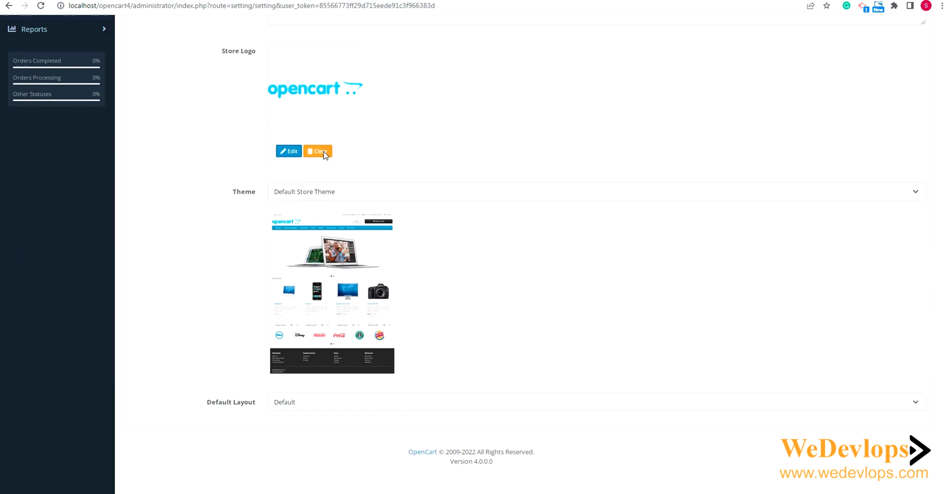
scroll(360, 199, up, 5)
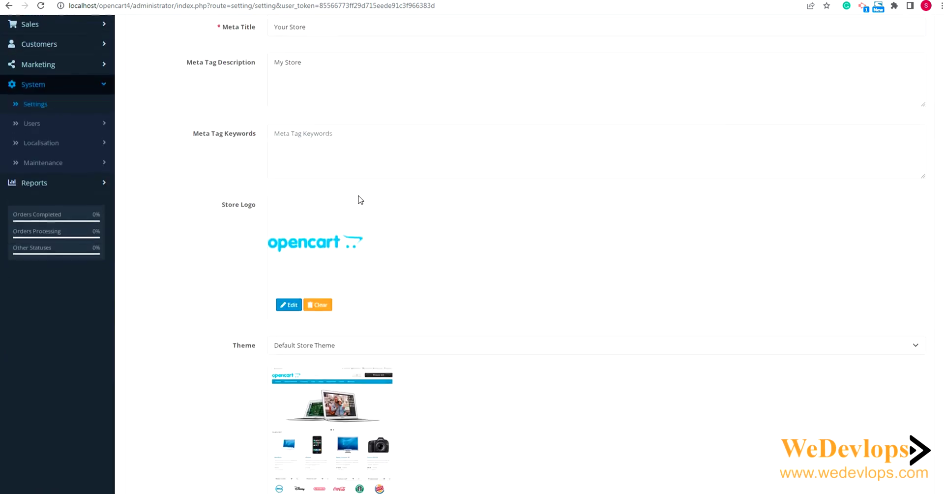
Step: Review the Store tab's contact details and the Local tab's country, language and currency
click(190, 136)
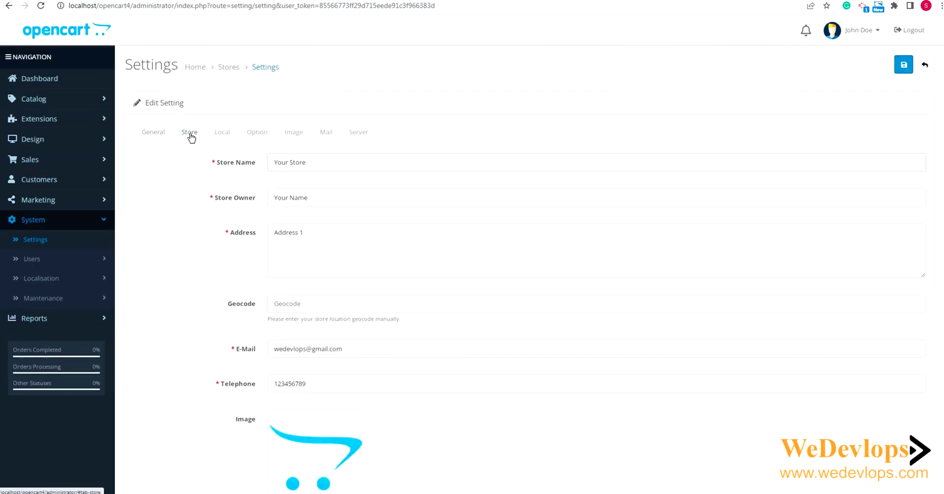
scroll(425, 235, down, 6)
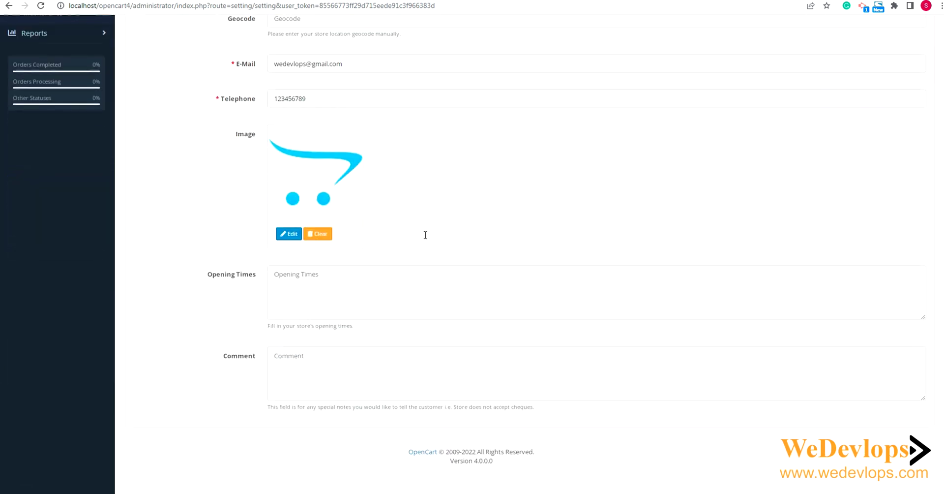
scroll(426, 235, up, 6)
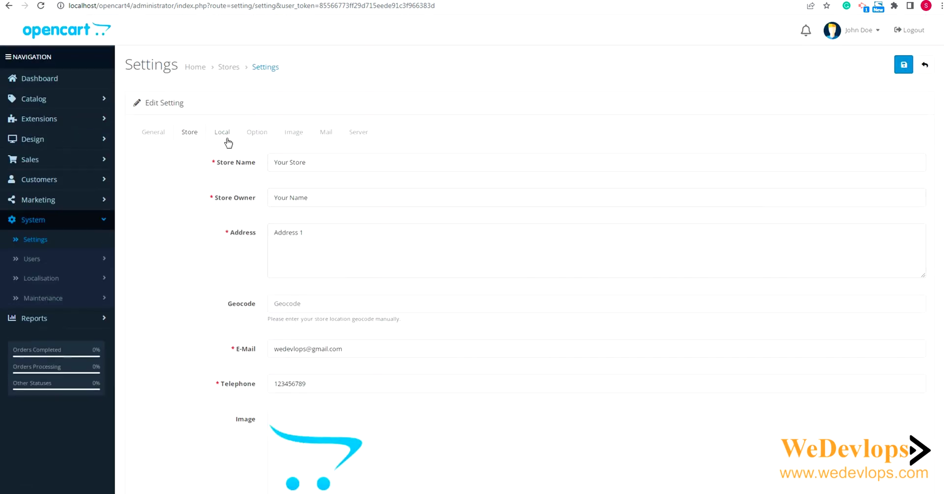
click(227, 142)
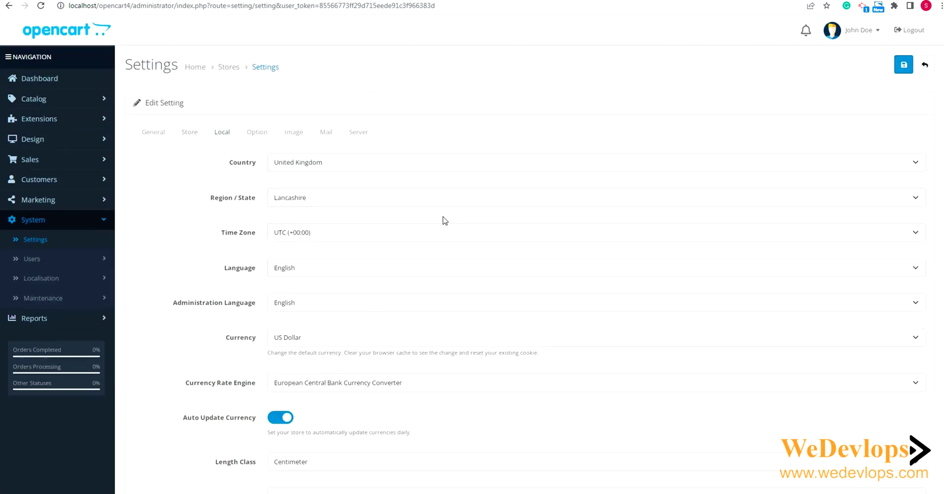
scroll(445, 221, down, 2)
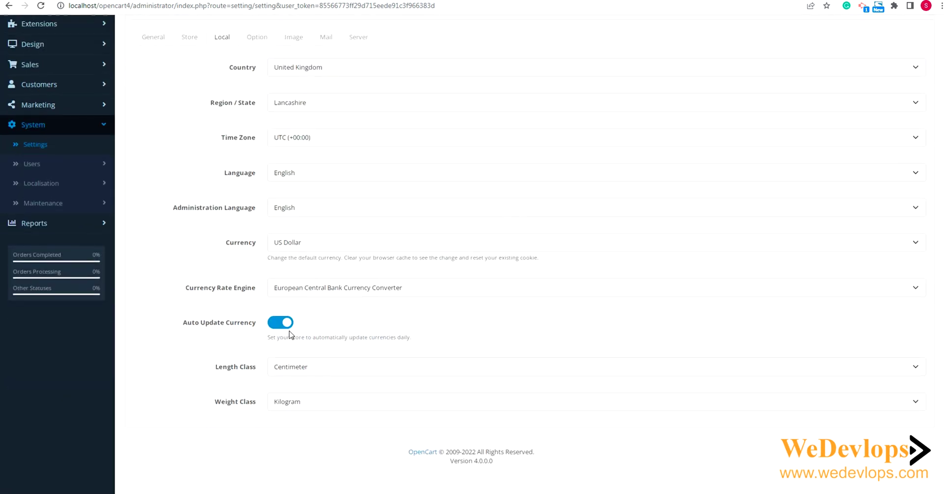
scroll(319, 317, up, 2)
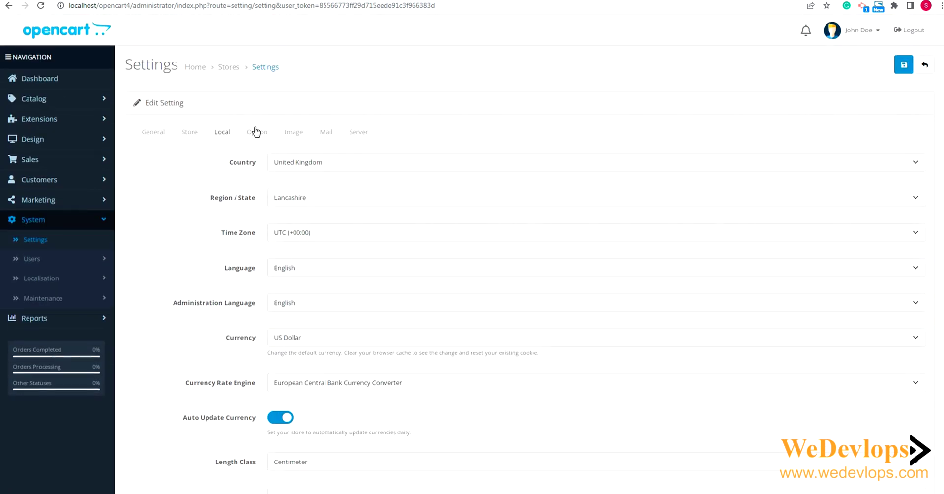
Step: Show the Option tab with its Reviews and Stock sections expanded
click(255, 131)
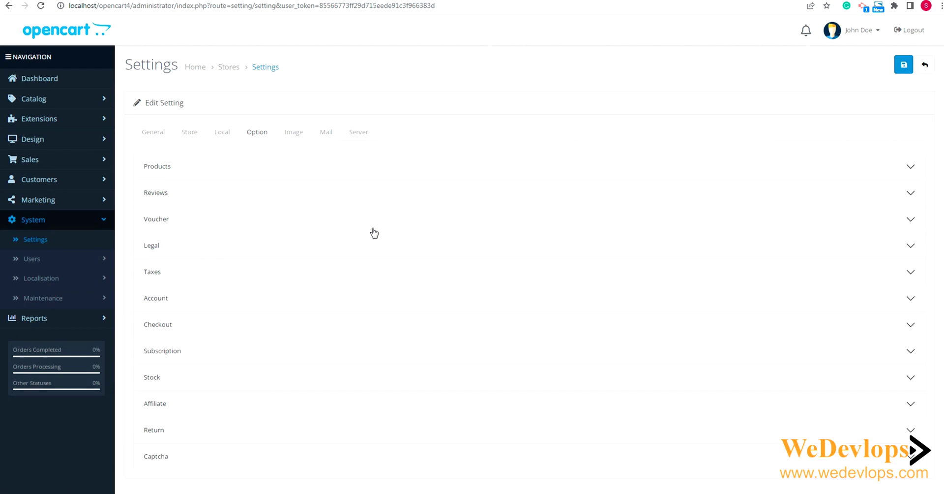
click(911, 194)
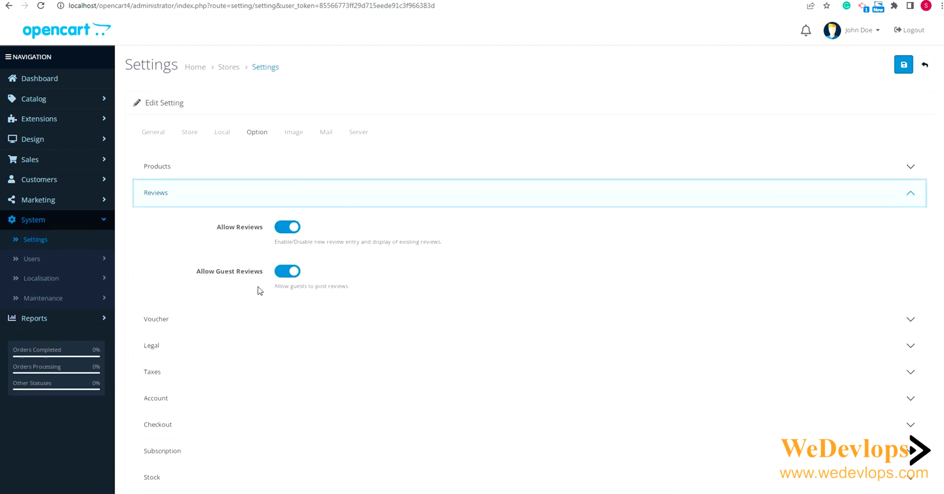
scroll(343, 314, down, 3)
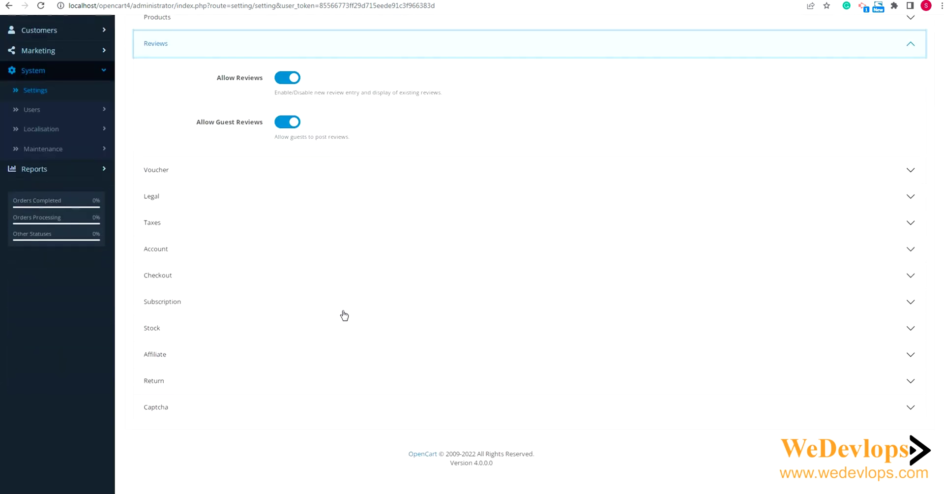
click(909, 334)
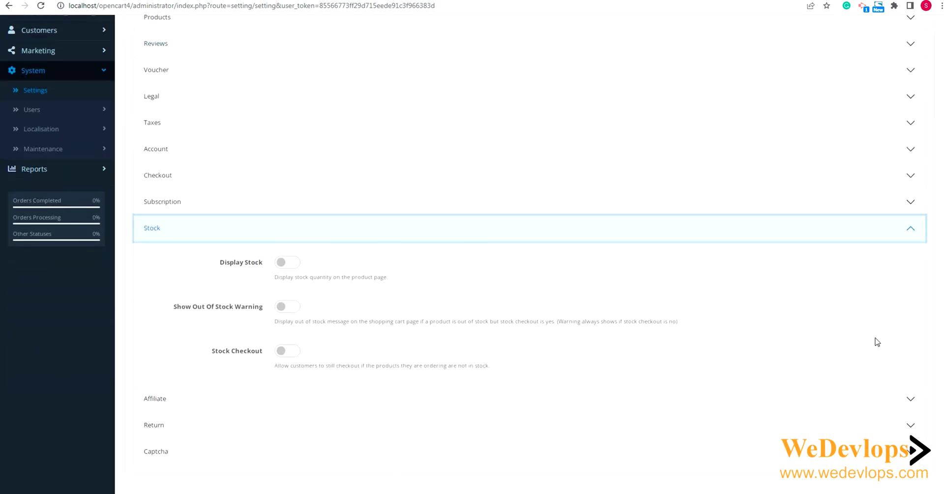
scroll(647, 342, up, 3)
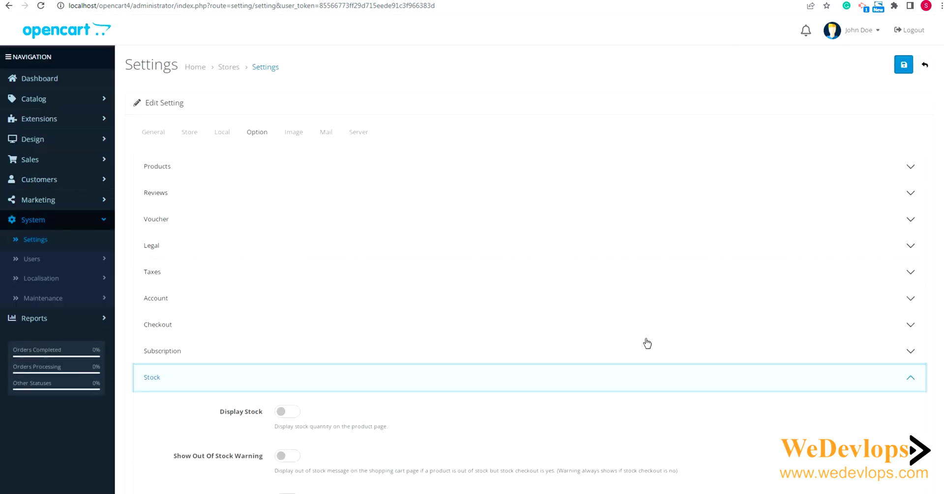
Step: Look over the store's Image and Mail settings tabs
click(293, 140)
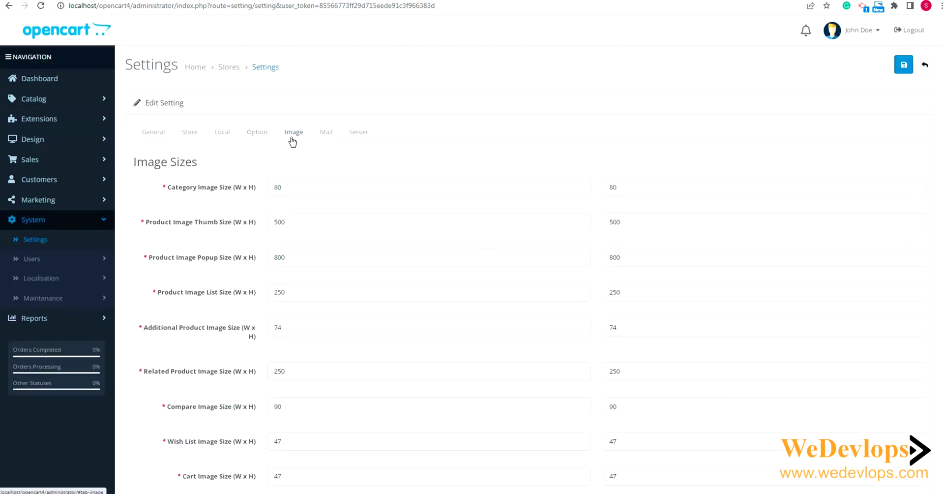
click(325, 138)
scroll(339, 244, down, 5)
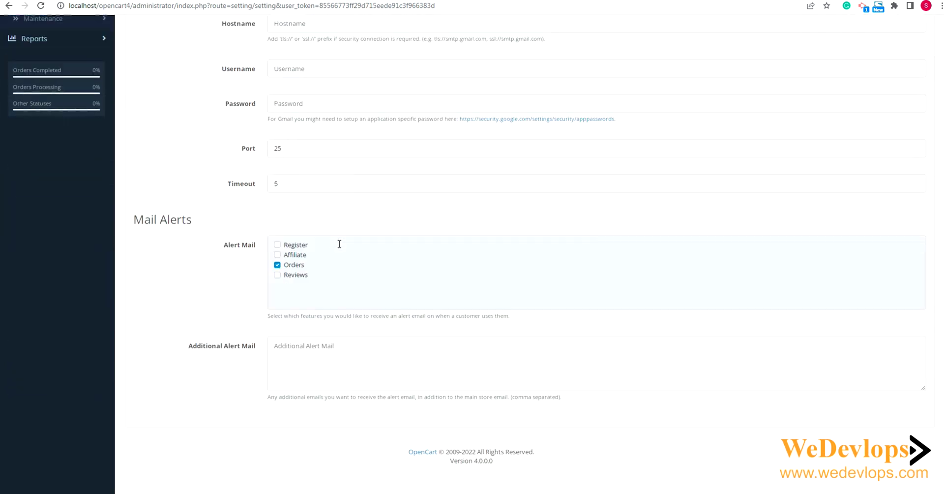
scroll(339, 244, up, 3)
scroll(339, 246, up, 3)
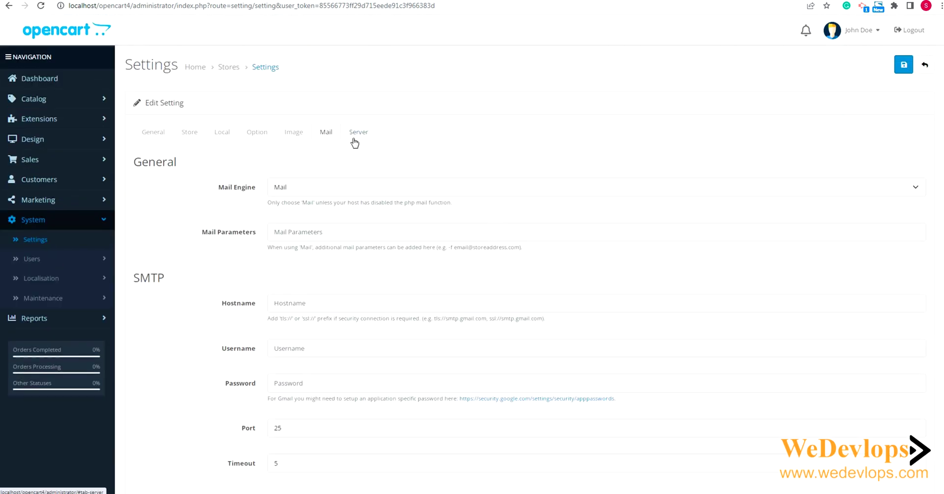
Step: Scroll through the Server settings, then return to the admin Dashboard
click(355, 140)
scroll(261, 244, down, 1)
scroll(262, 241, down, 4)
scroll(261, 240, down, 3)
scroll(261, 241, down, 2)
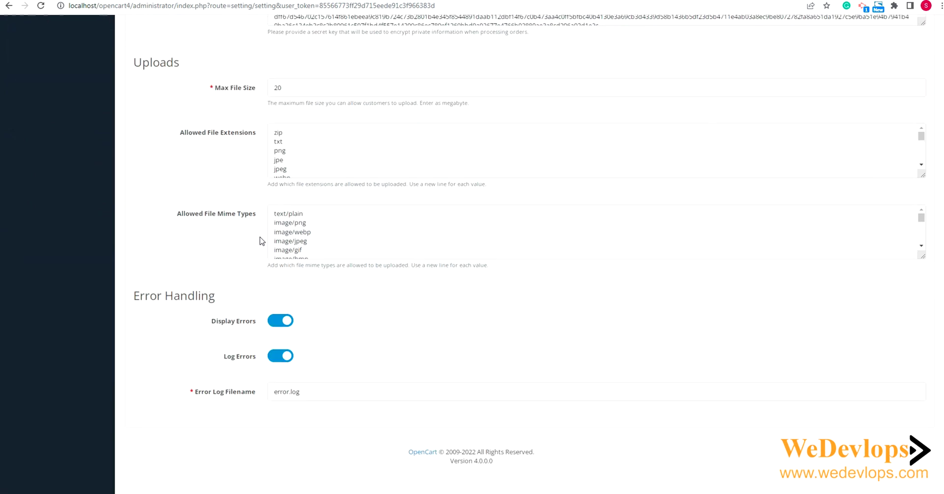
scroll(260, 241, up, 2)
scroll(260, 241, up, 2)
scroll(260, 240, up, 3)
scroll(260, 240, up, 1)
scroll(262, 241, up, 2)
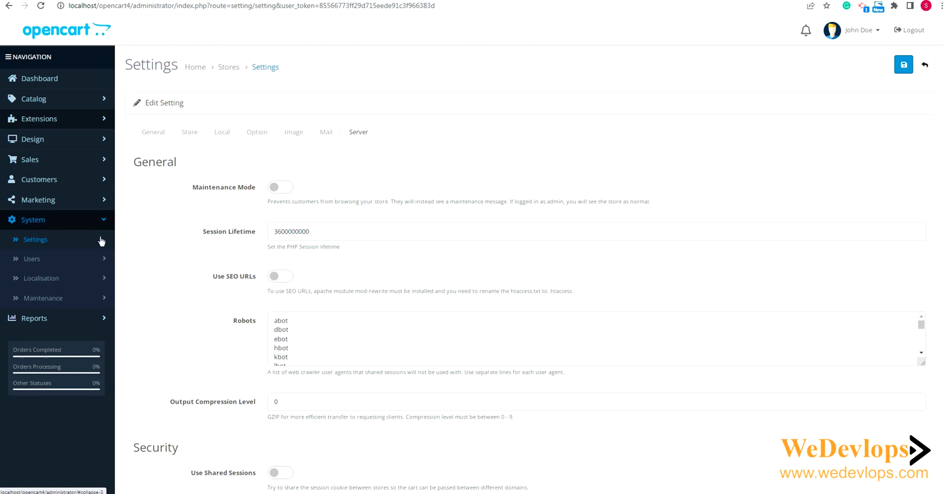
click(37, 83)
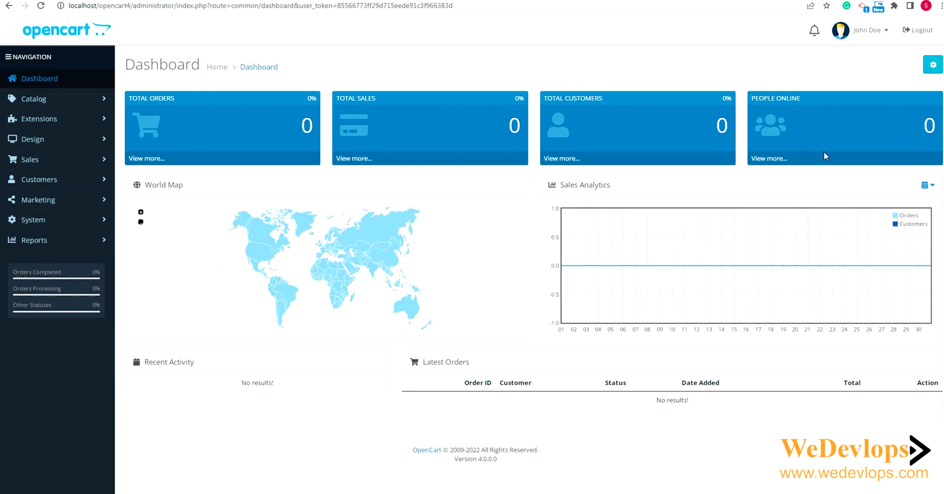
Step: Check the developer cache settings, then use the John Doe menu to reach the storefront
click(928, 68)
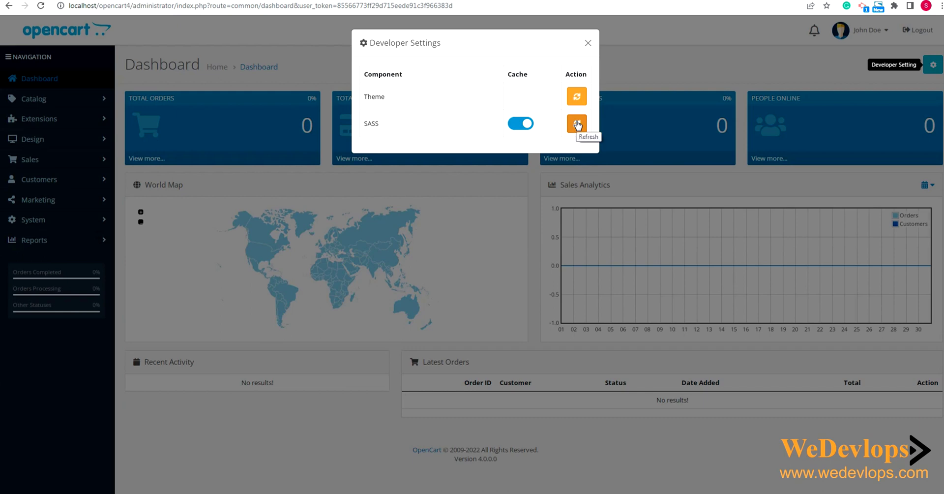
click(587, 43)
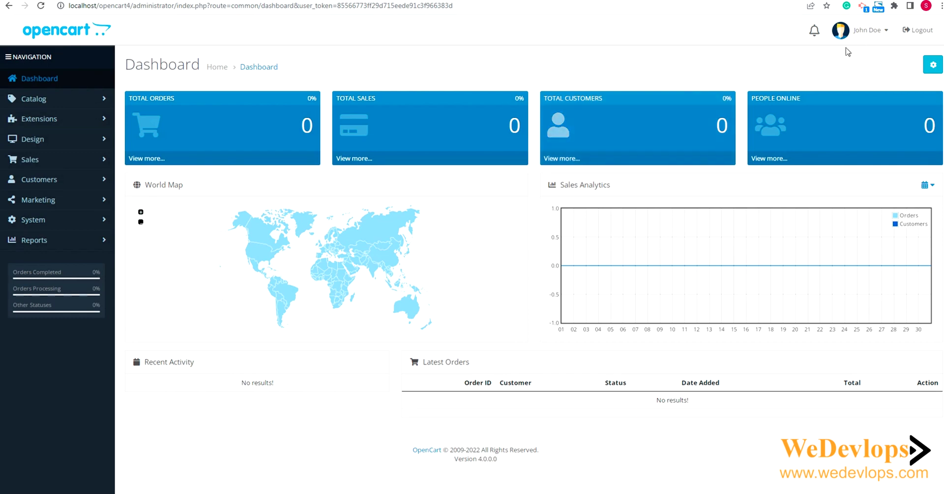
click(859, 36)
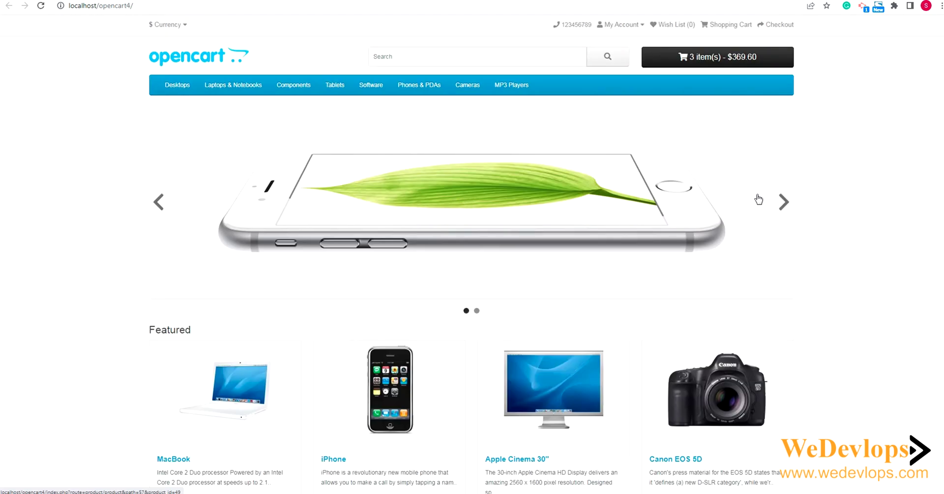
Step: Add two Apple Cinema 30" monitors to the cart after a first failed attempt
scroll(759, 203, down, 3)
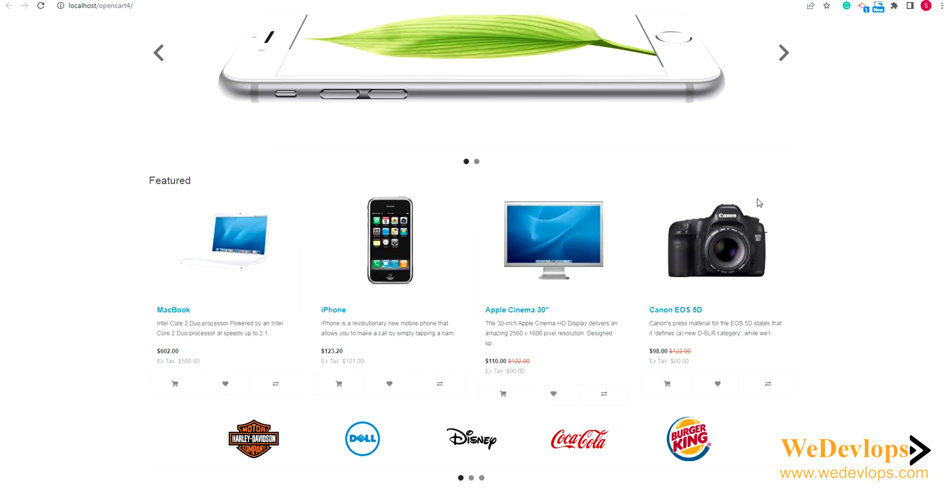
click(496, 402)
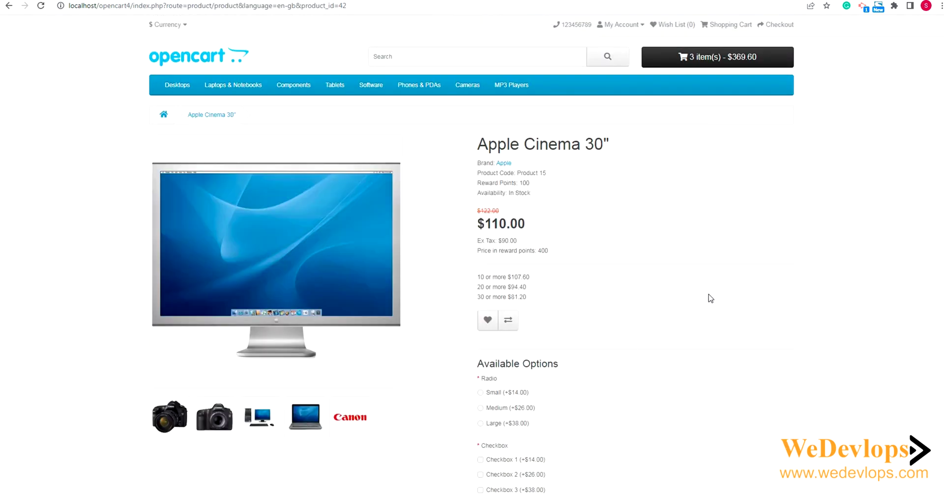
scroll(713, 299, down, 3)
scroll(711, 298, down, 3)
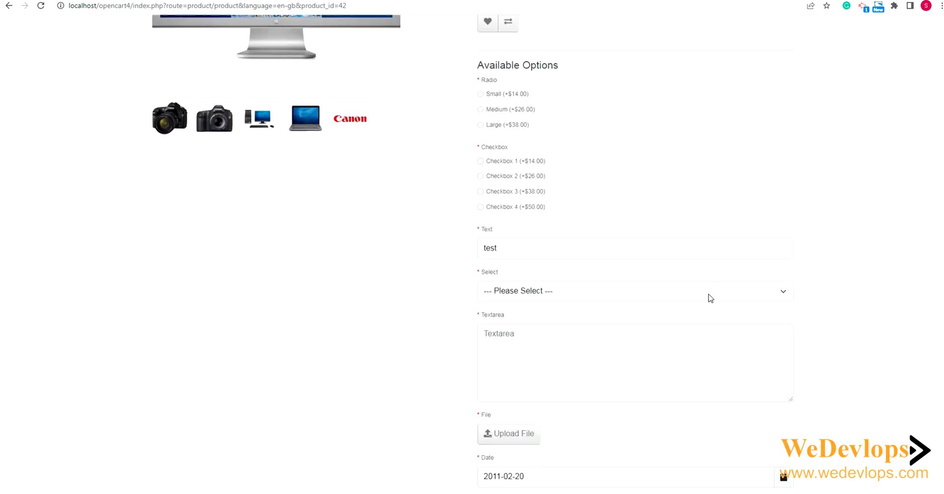
scroll(711, 297, down, 2)
scroll(711, 298, down, 2)
scroll(709, 294, down, 2)
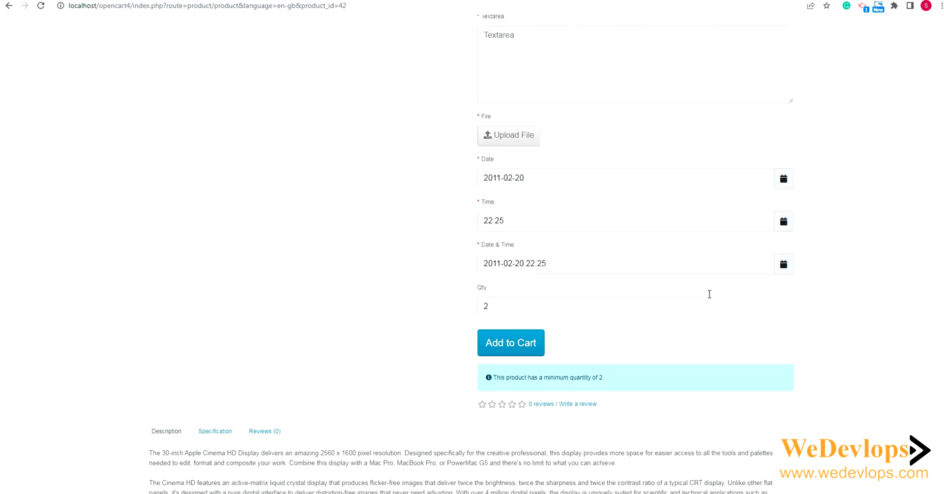
scroll(710, 294, down, 2)
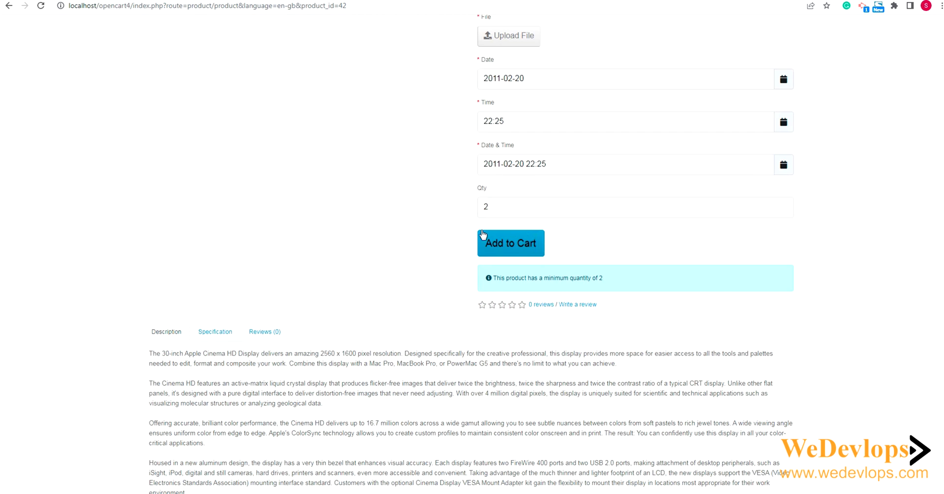
click(478, 244)
Step: Browse the Apple Cinema 30" page's options, specifications and related products, ending at the top
scroll(551, 266, up, 2)
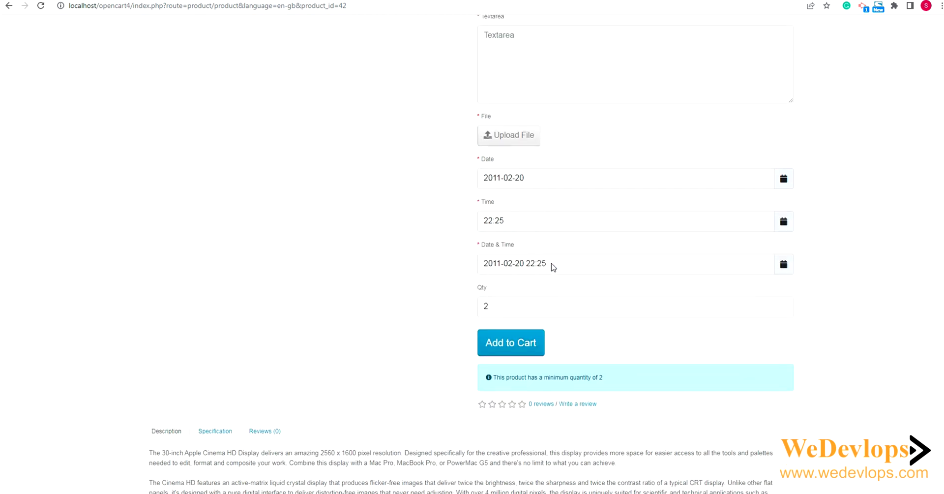
scroll(552, 267, up, 3)
scroll(552, 267, up, 3)
scroll(551, 266, up, 2)
scroll(553, 267, up, 2)
scroll(553, 266, up, 3)
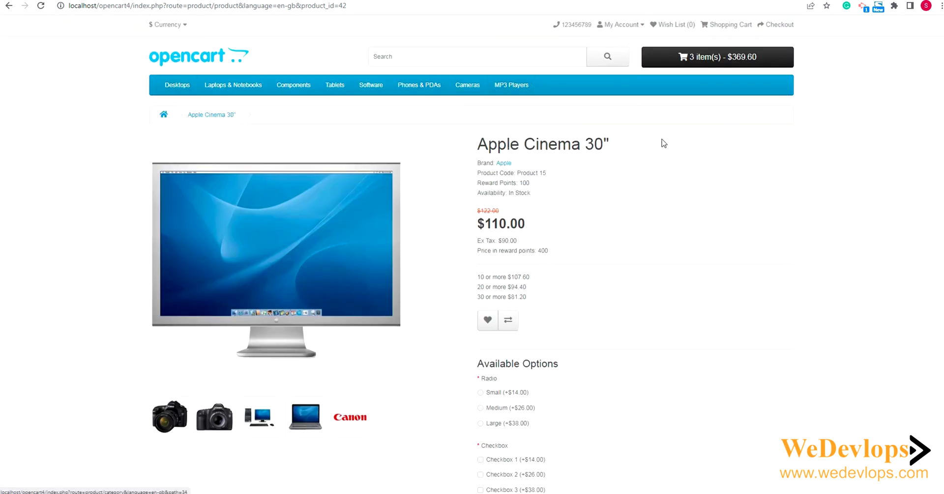
scroll(748, 192, down, 3)
scroll(750, 194, down, 3)
scroll(751, 193, down, 5)
scroll(750, 194, down, 2)
scroll(750, 194, down, 3)
scroll(750, 194, down, 4)
scroll(750, 193, down, 5)
scroll(751, 193, down, 5)
scroll(751, 193, down, 4)
scroll(751, 194, down, 1)
scroll(750, 193, down, 3)
scroll(750, 193, down, 3)
scroll(751, 193, down, 3)
scroll(750, 194, down, 2)
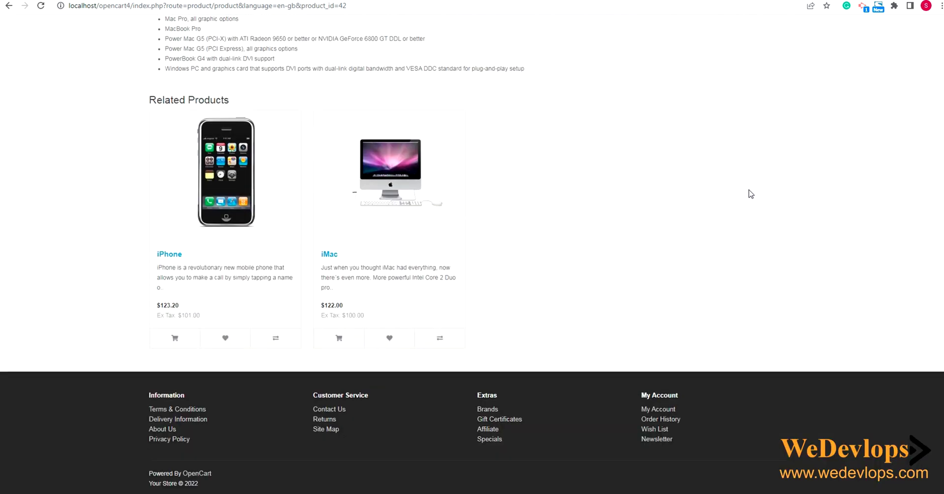
scroll(751, 193, up, 2)
scroll(748, 191, up, 5)
scroll(748, 192, up, 5)
scroll(737, 177, up, 5)
scroll(728, 163, up, 5)
scroll(726, 162, up, 5)
scroll(727, 163, up, 5)
scroll(728, 160, up, 4)
scroll(729, 159, up, 5)
scroll(727, 163, up, 3)
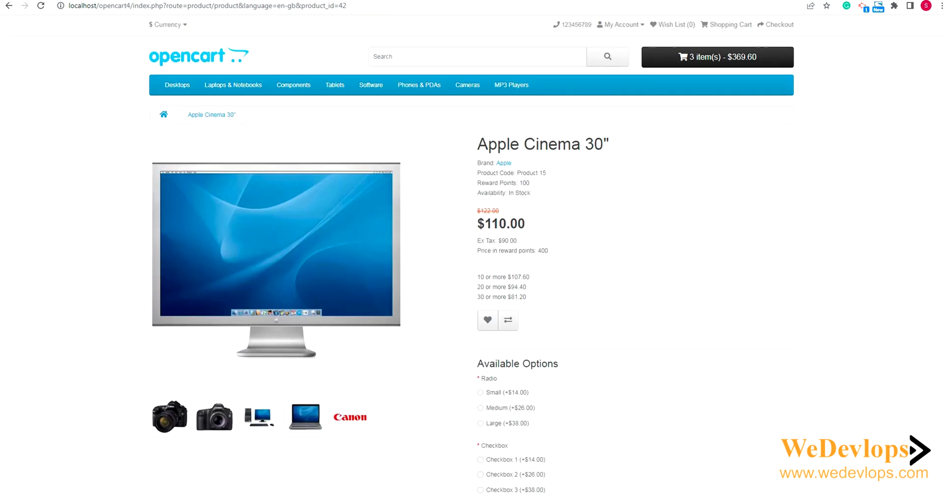
Step: Visit opencart.com in a new tab and go to its Free Download page
key(ctrl+t)
text(op)
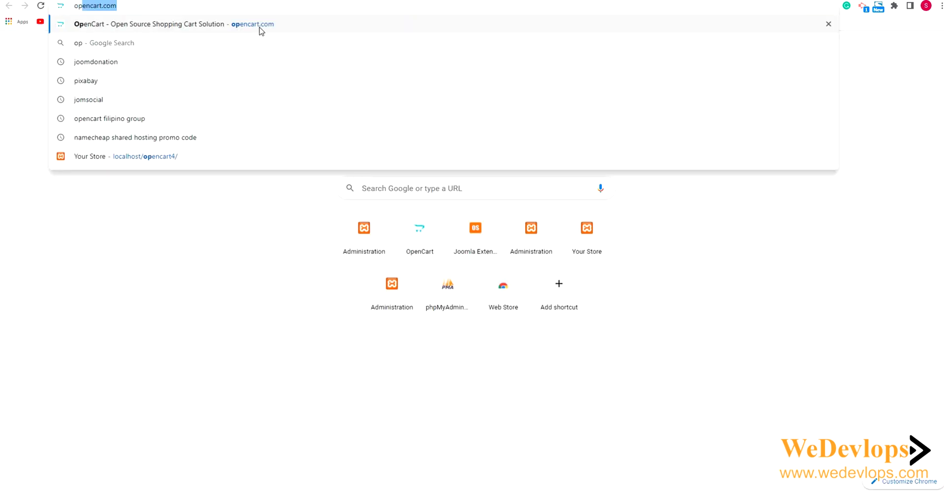
text(encart.com)
key(Return)
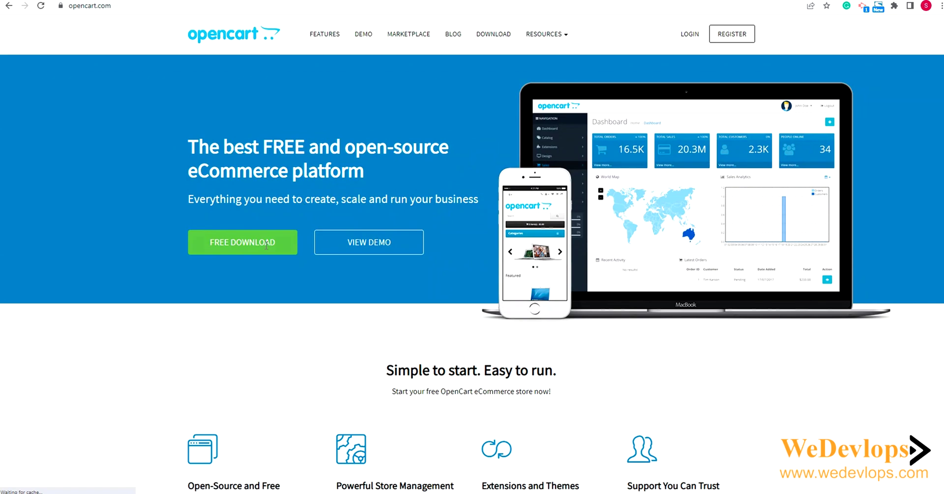
click(255, 245)
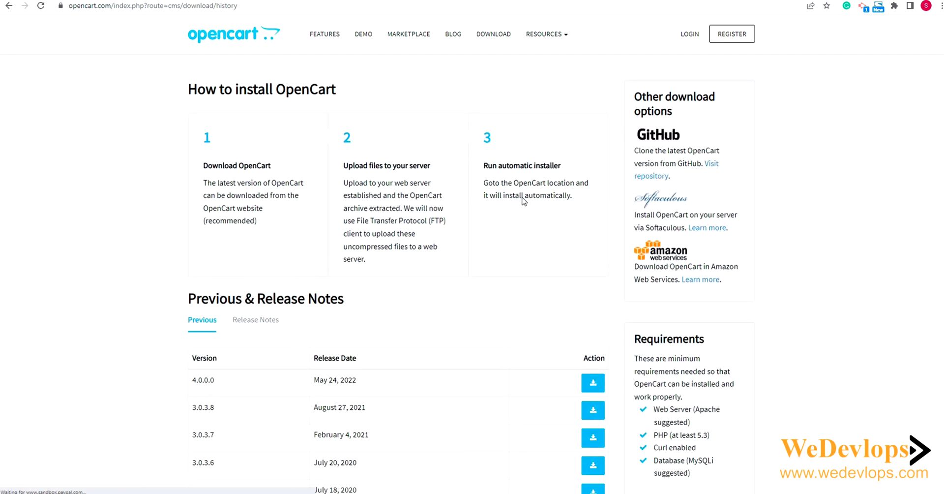
Step: Show the release notes and highlight the 4.0.0.0 paragraph
click(250, 325)
scroll(410, 344, down, 2)
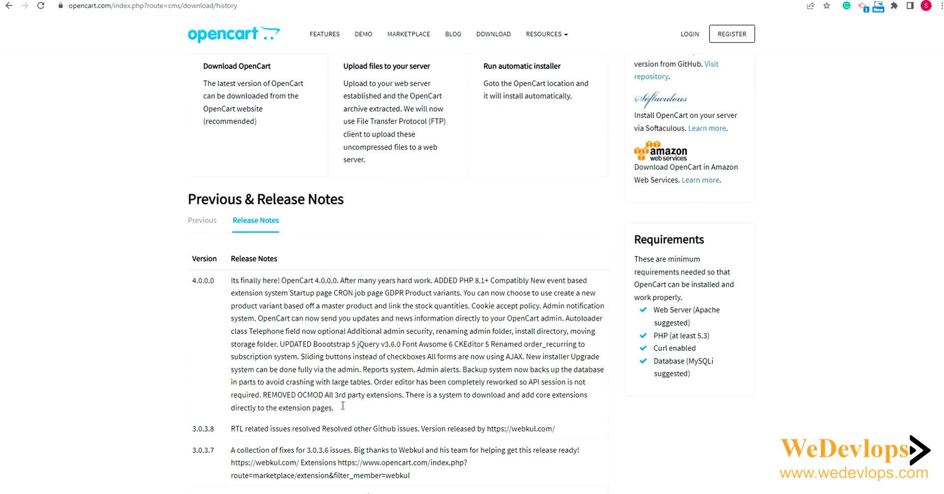
drag(338, 412, 231, 281)
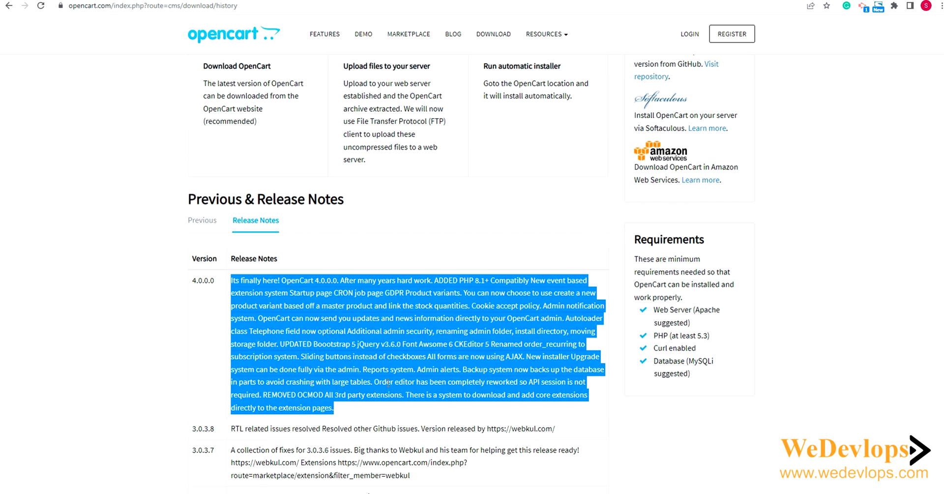
scroll(388, 383, up, 2)
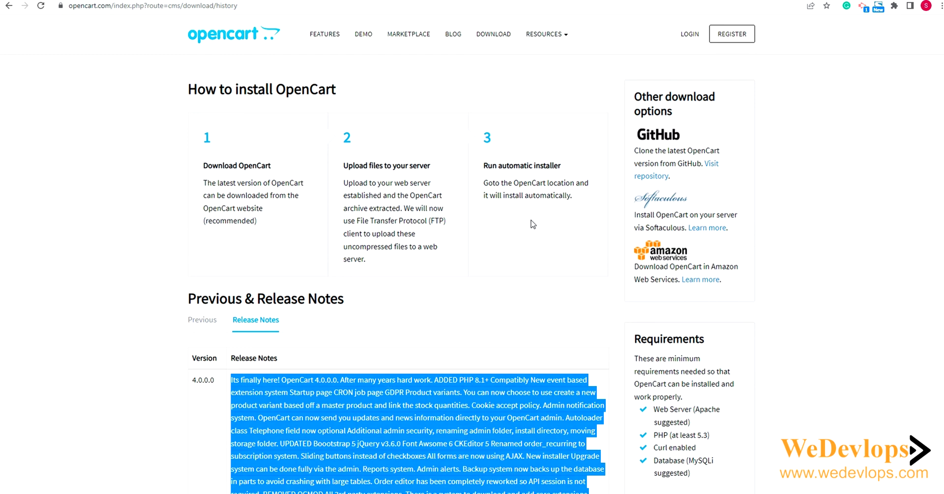
scroll(425, 359, down, 2)
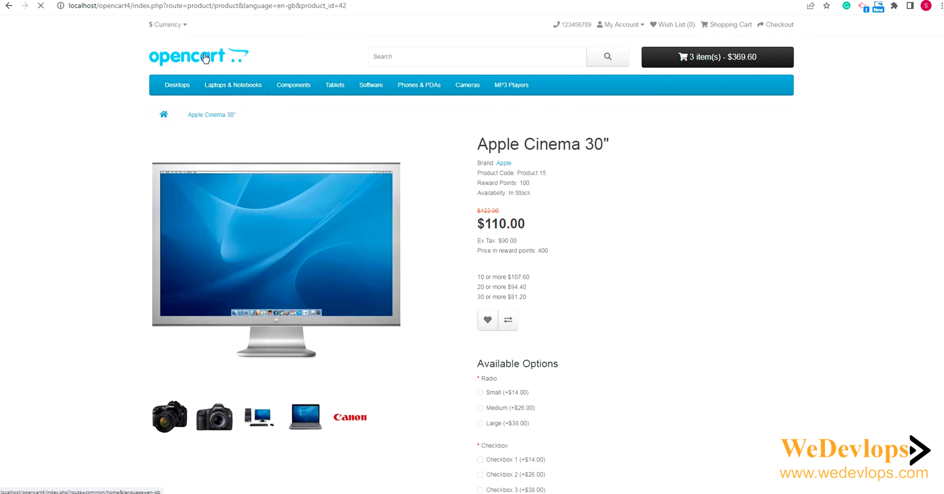
Step: Return to the storefront home page via the opencart header logo
click(206, 57)
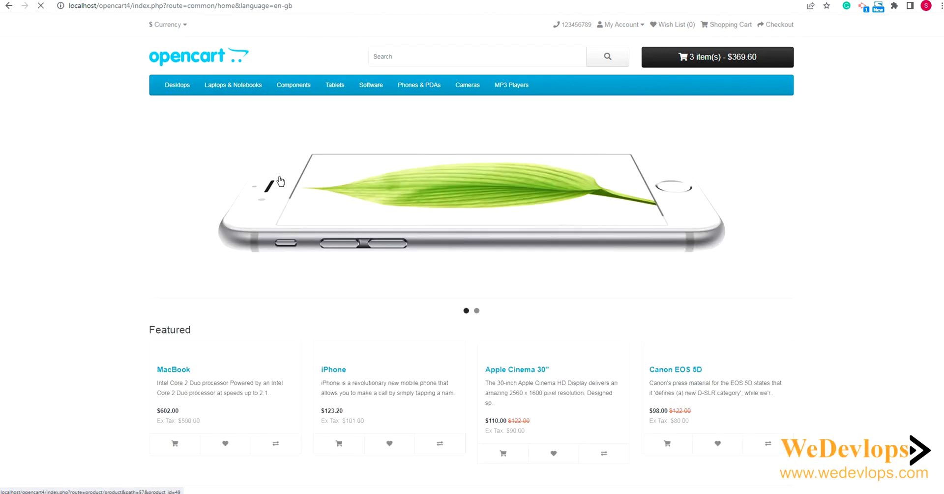